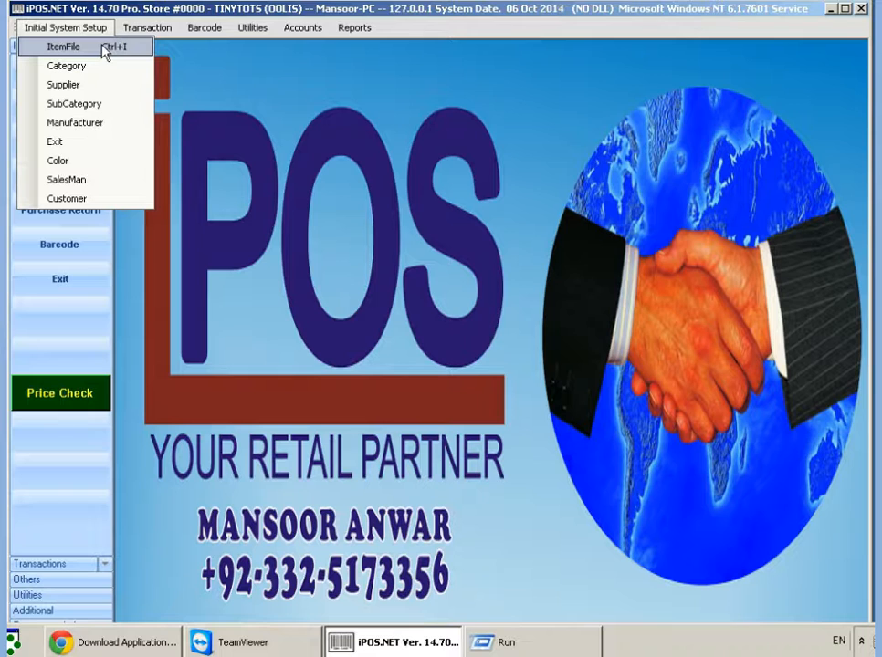
# - Open the ITEM FILE window from Initial System Setup
pyautogui.click(103, 47)
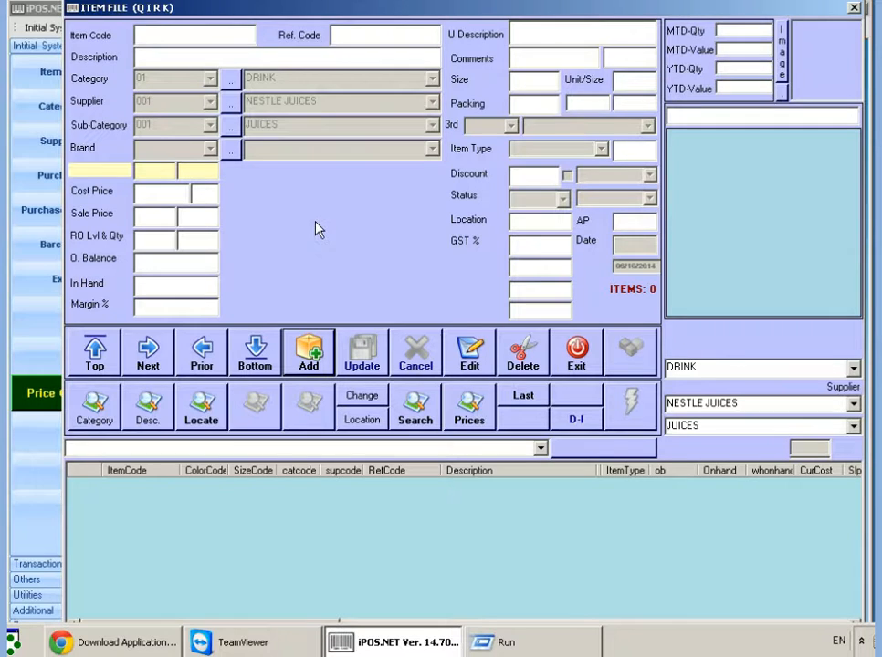
# - Begin a new blank item record under DRINK, NESTLE JUICES and JUICES
pyautogui.click(310, 352)
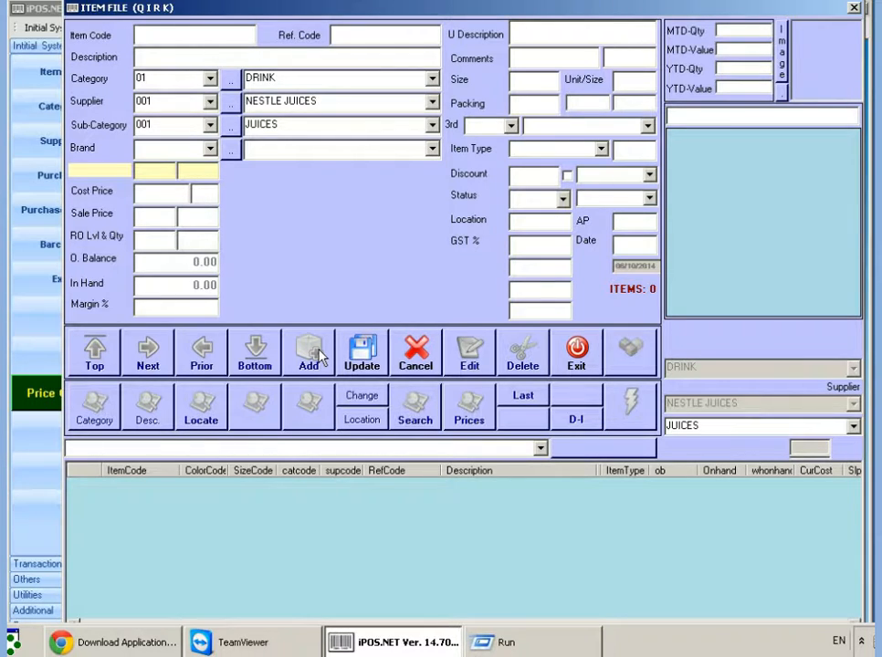
pyautogui.write('64649756')
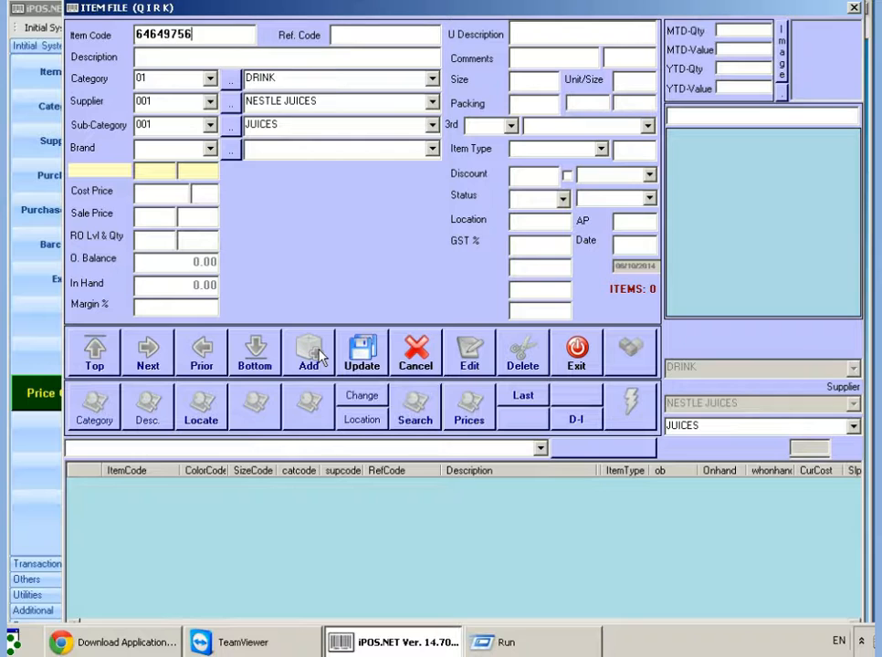
pyautogui.write('46464321')
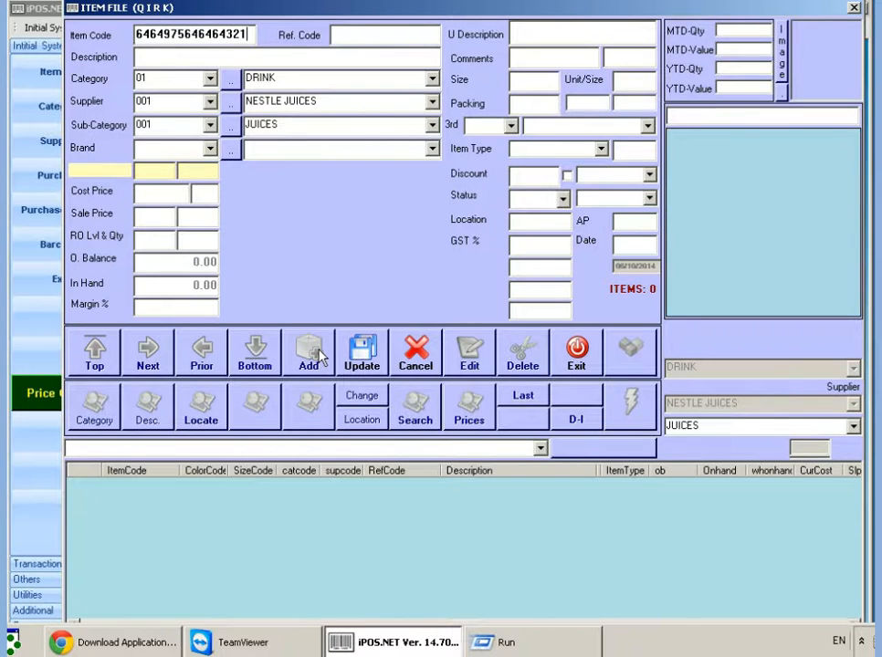
pyautogui.click(350, 35)
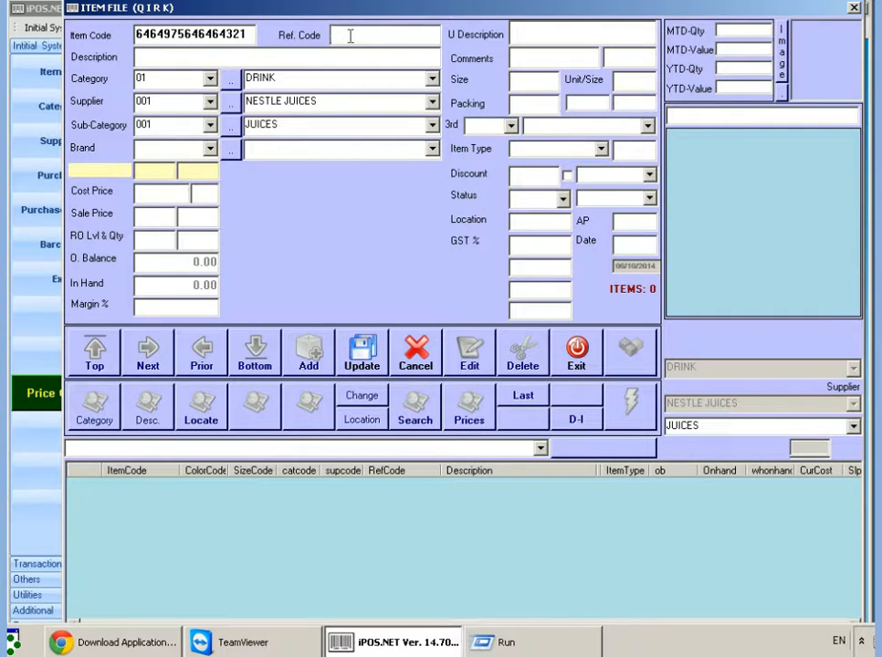
pyautogui.write('05')
pyautogui.click(181, 57)
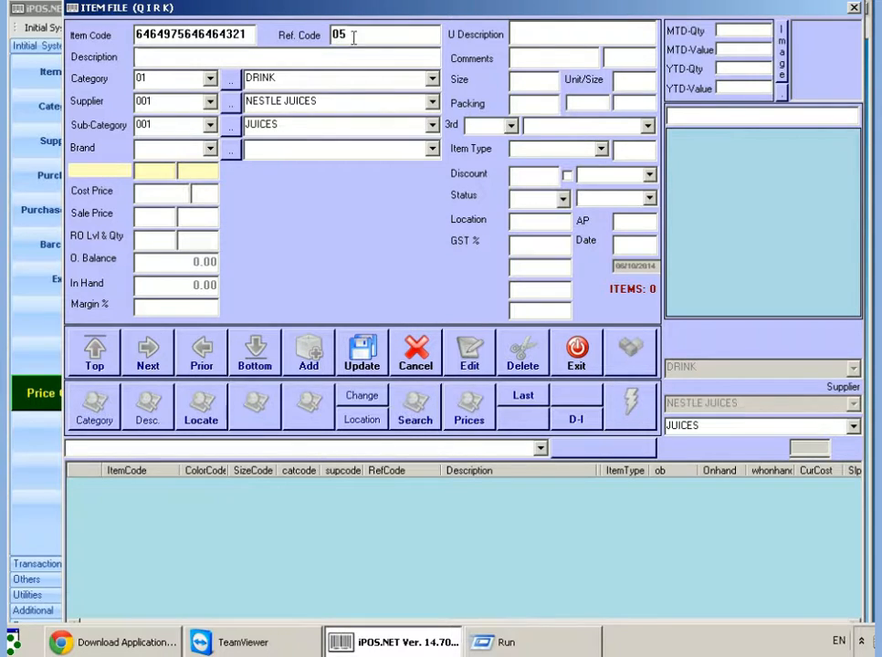
pyautogui.moveTo(372, 32); pyautogui.dragTo(324, 33)
pyautogui.press('BackSpace')
# - Enter the item description 'NESTLE JUICES MANGO 250ML'
pyautogui.click(188, 57)
pyautogui.write('NES')
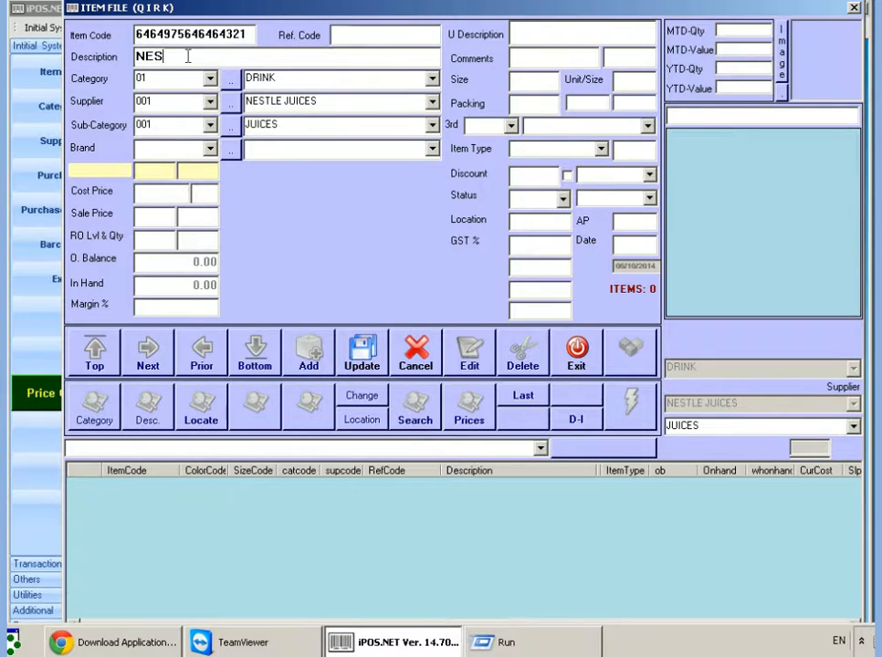
pyautogui.write('TLE JUICES')
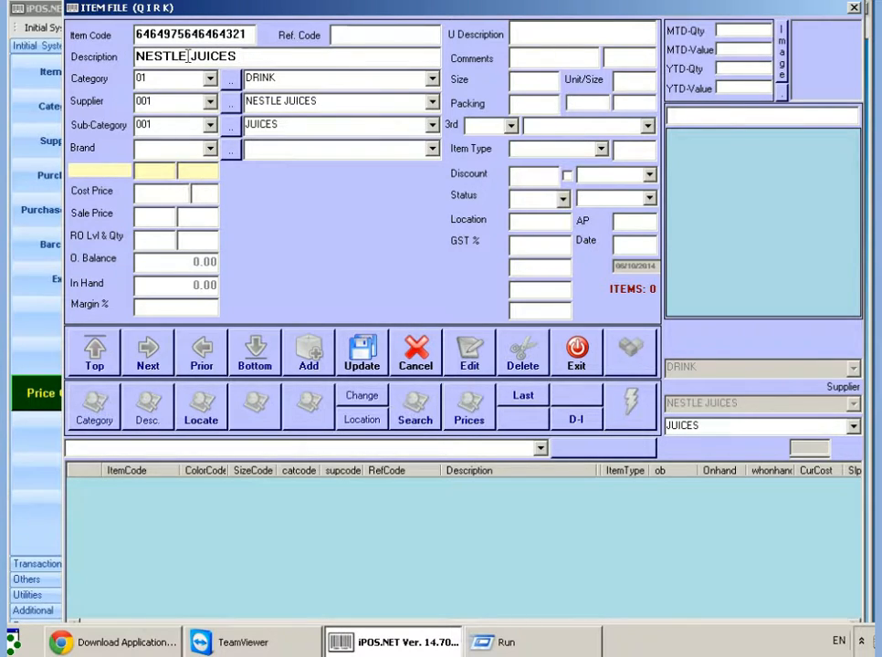
pyautogui.write('MANGO')
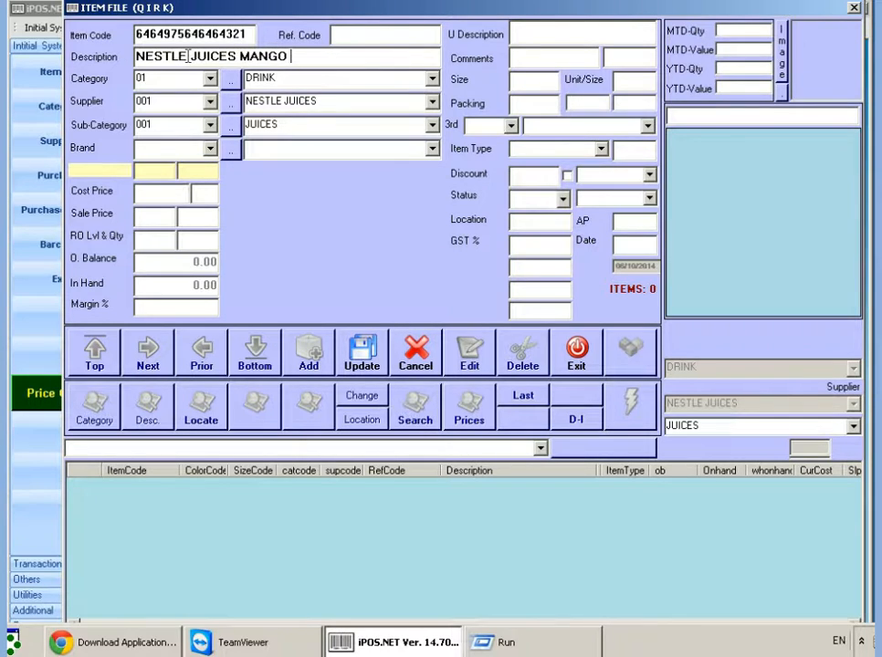
pyautogui.write('250ML')
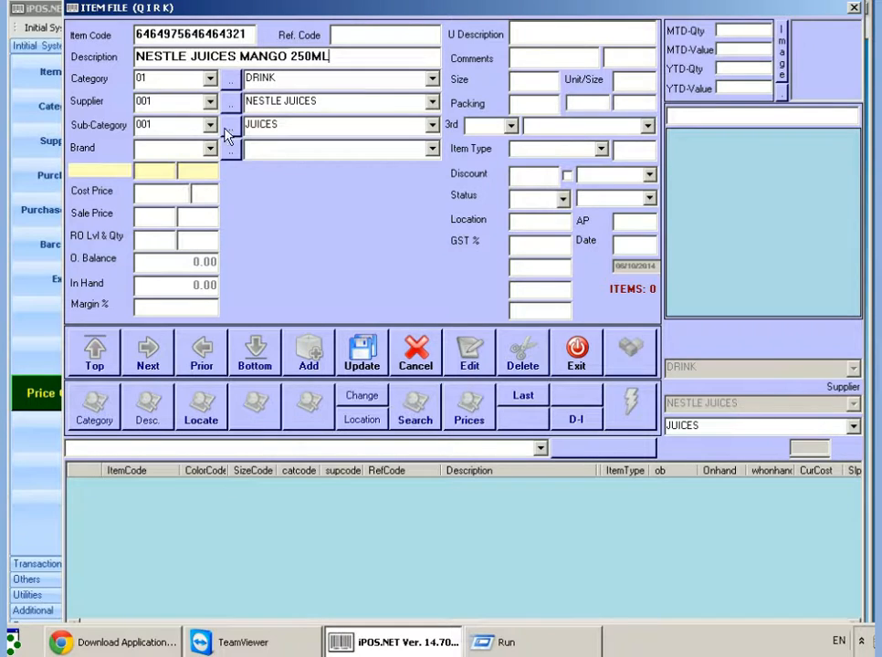
pyautogui.click(209, 79)
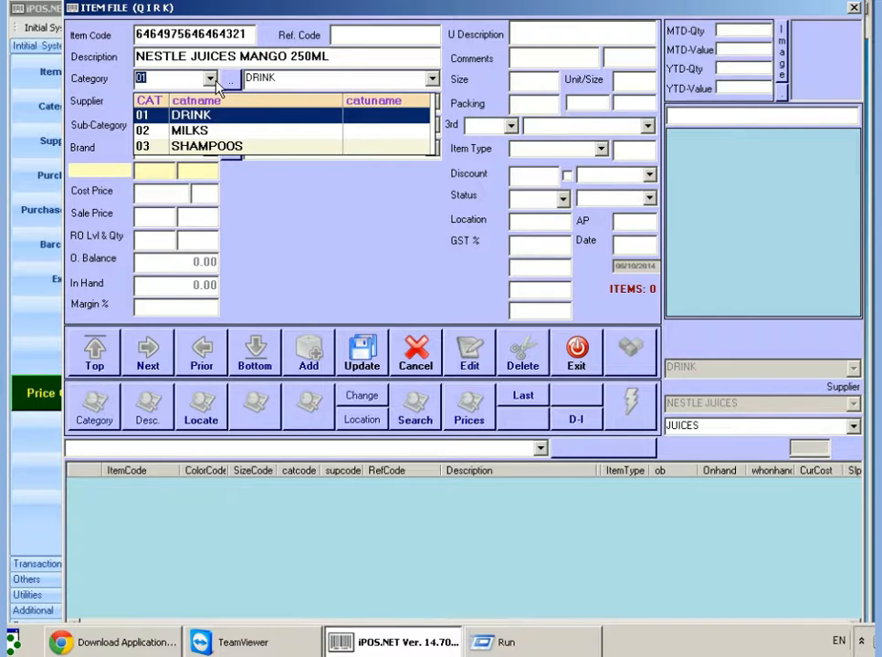
# - Keep category 01 DRINK, filling supplier NESTLE JUICES and sub-category JUICES, then view the category records
pyautogui.write('02')
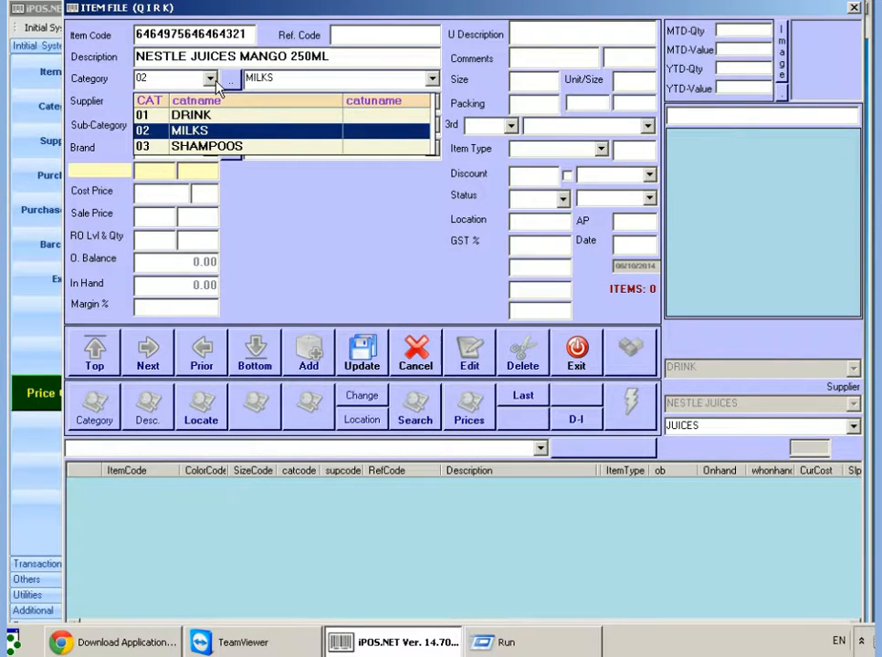
pyautogui.press('Up')
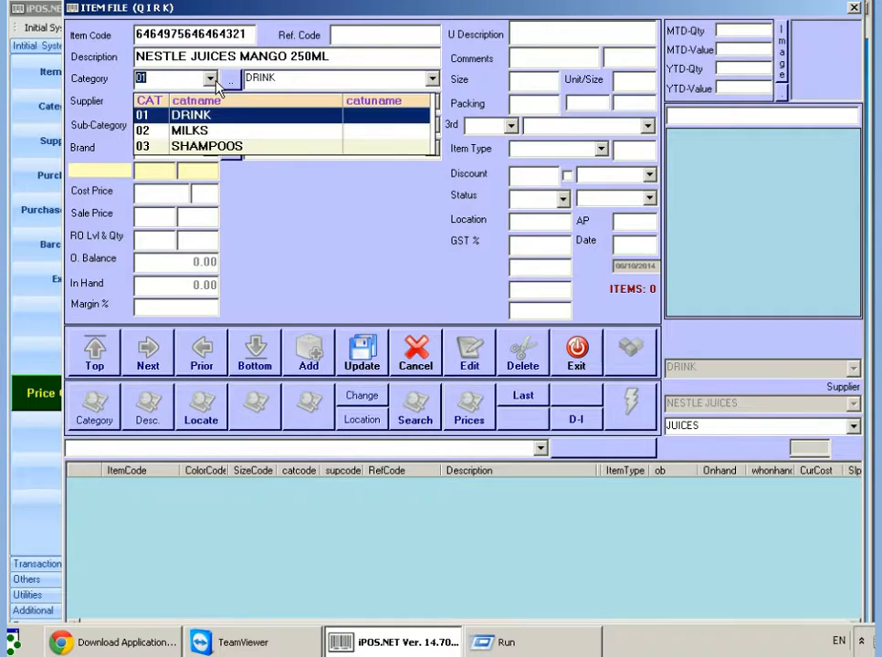
pyautogui.click(298, 78)
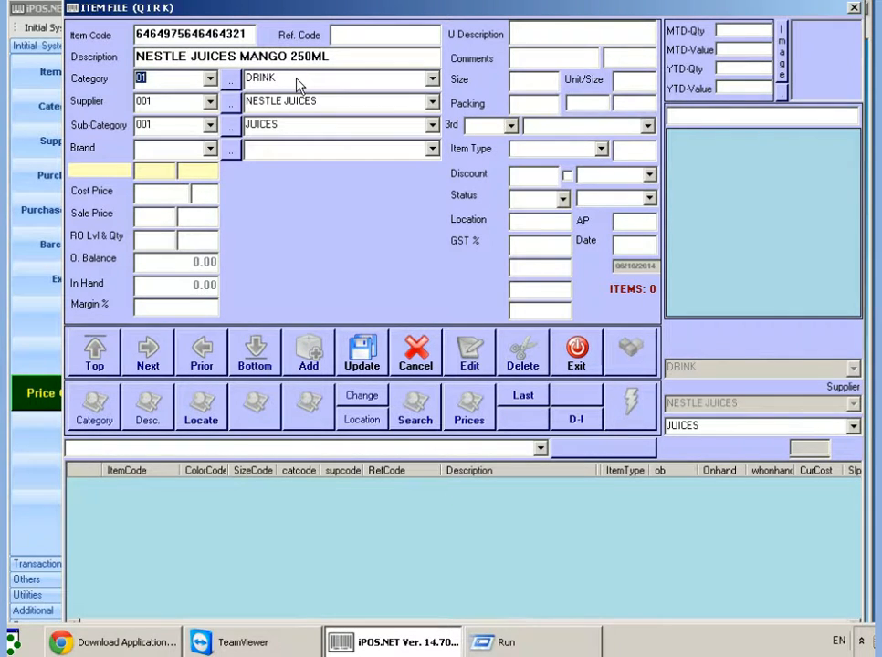
pyautogui.click(297, 78)
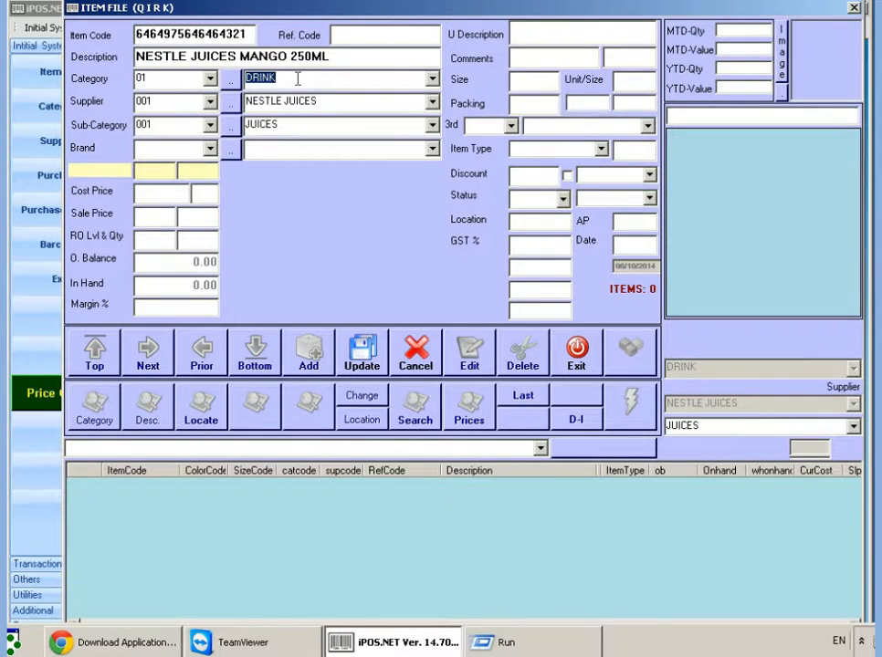
pyautogui.write('M')
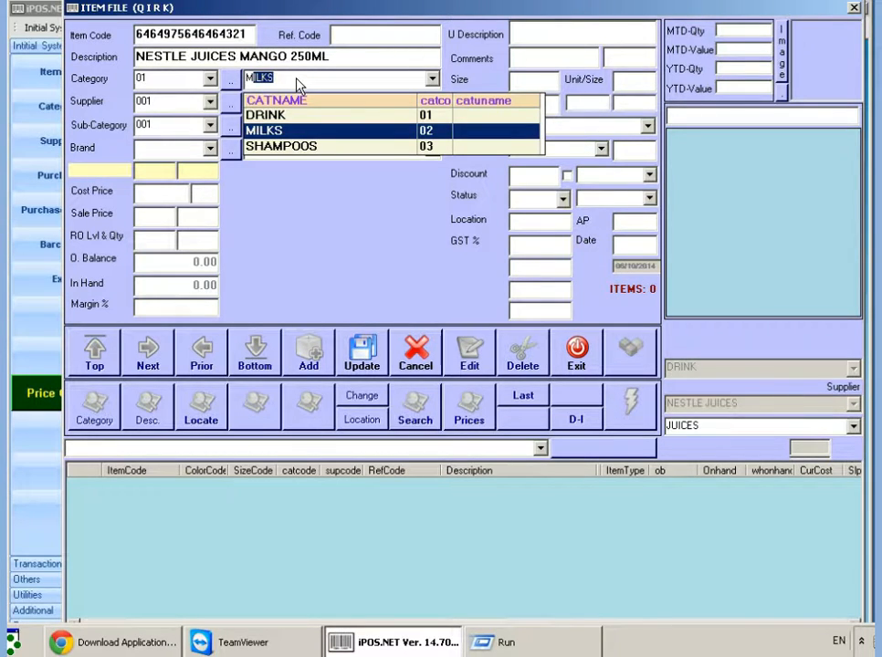
pyautogui.press('BackSpace')
pyautogui.press('BackSpace')
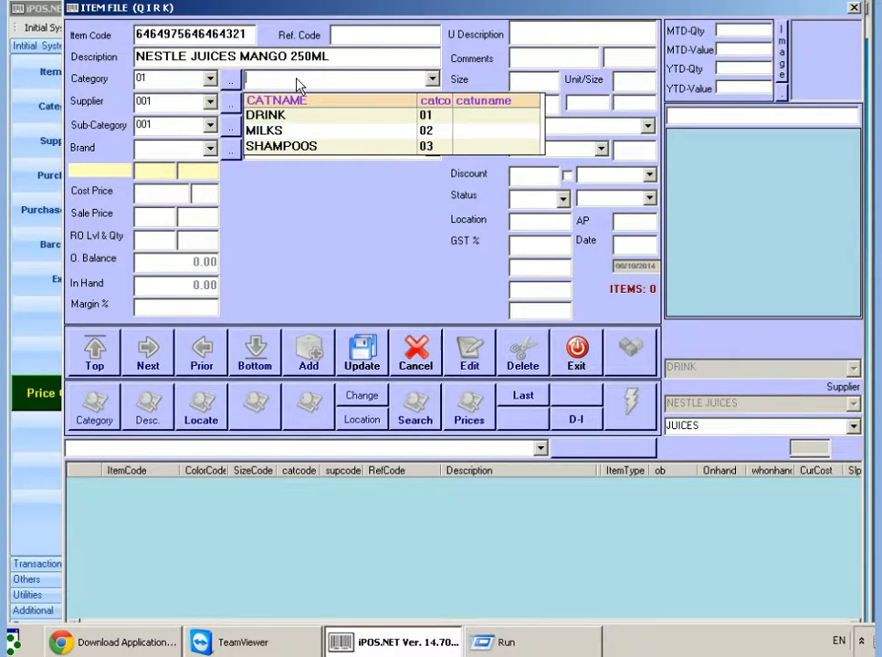
pyautogui.press('Down')
pyautogui.press('Return')
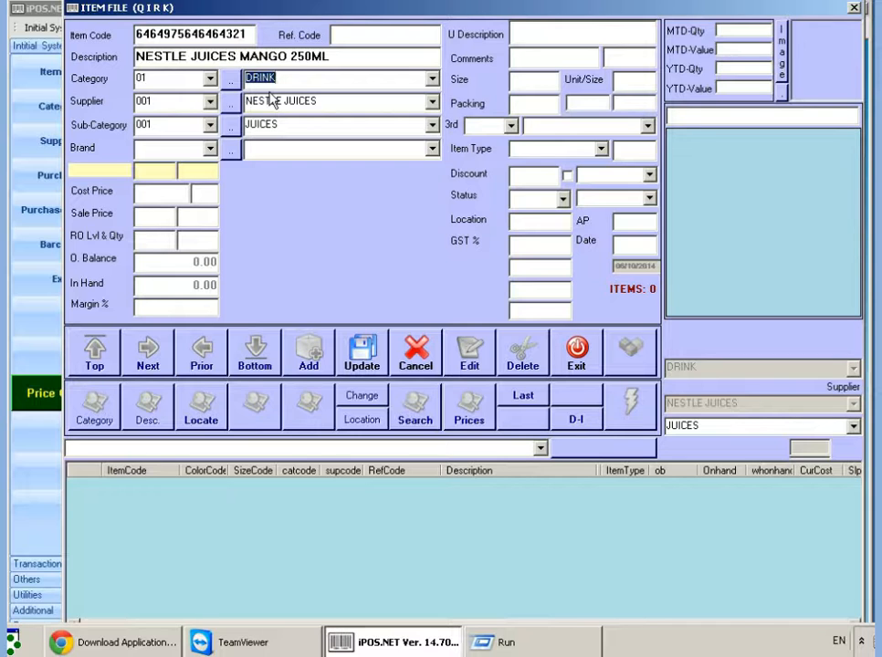
pyautogui.click(229, 83)
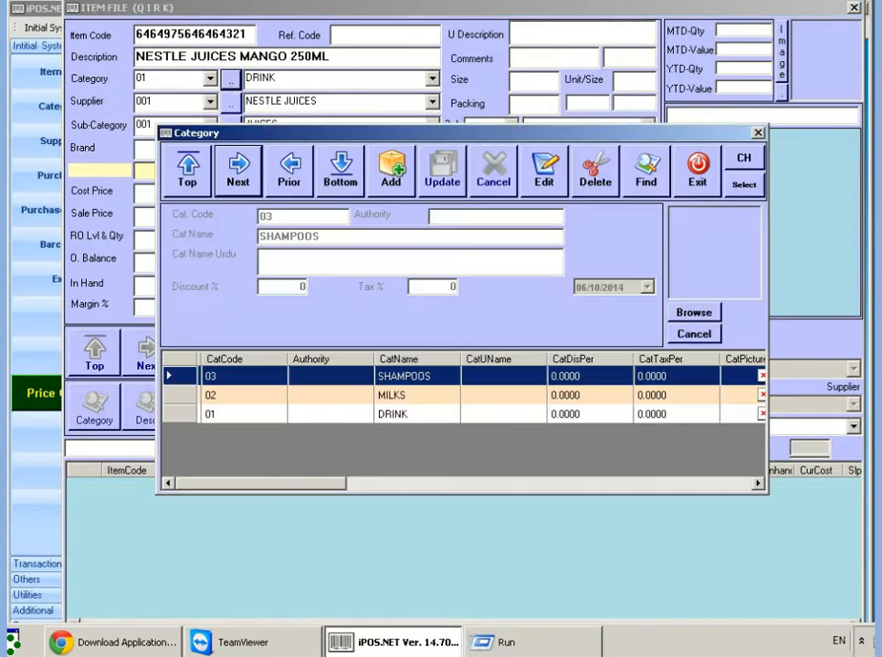
# - Rename category 01 from DRINK to DRINKS, save it, and return to the item
pyautogui.click(417, 415)
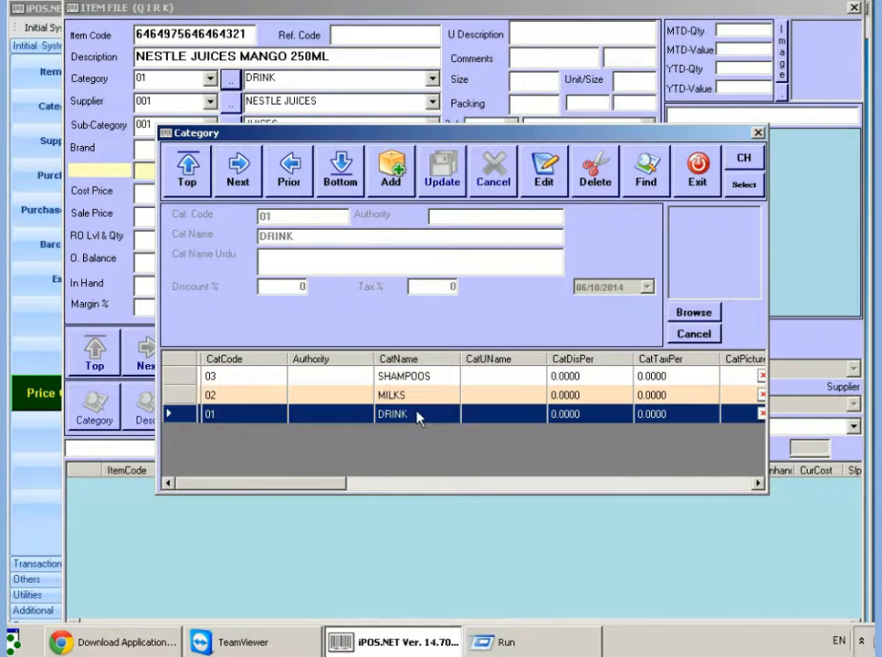
pyautogui.click(542, 174)
pyautogui.click(362, 237)
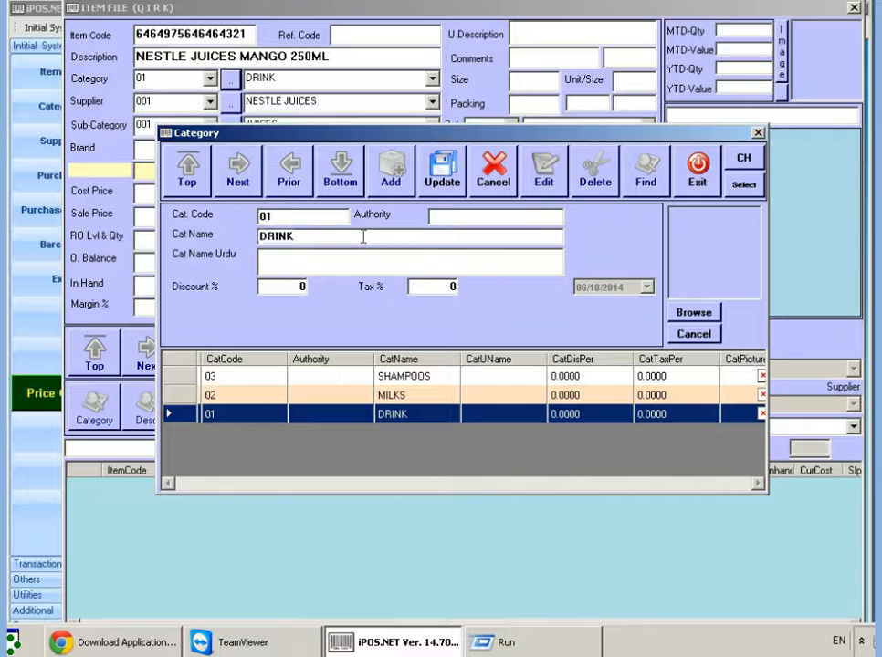
pyautogui.write('S')
pyautogui.click(454, 180)
pyautogui.press('Return')
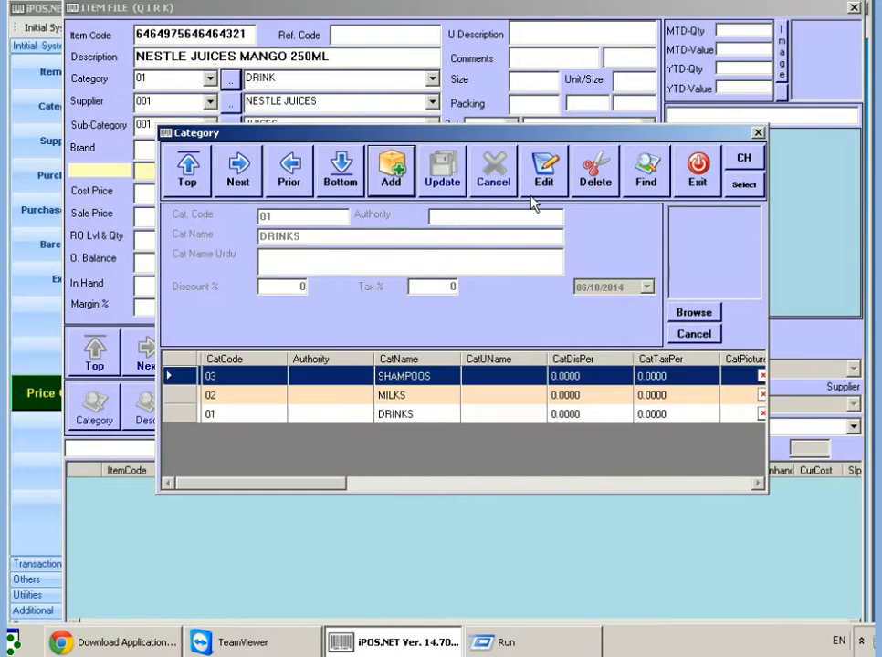
pyautogui.click(694, 160)
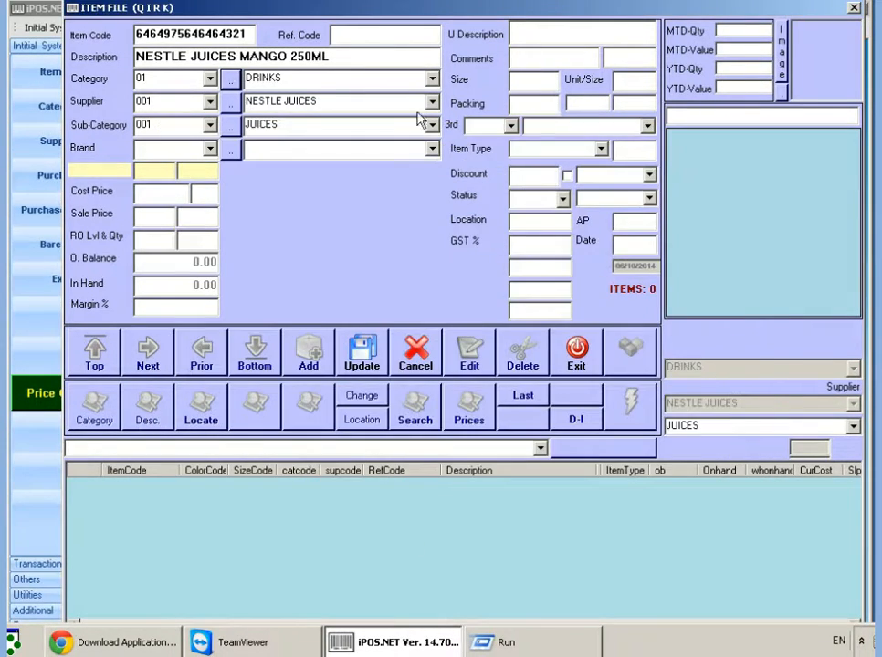
pyautogui.click(211, 102)
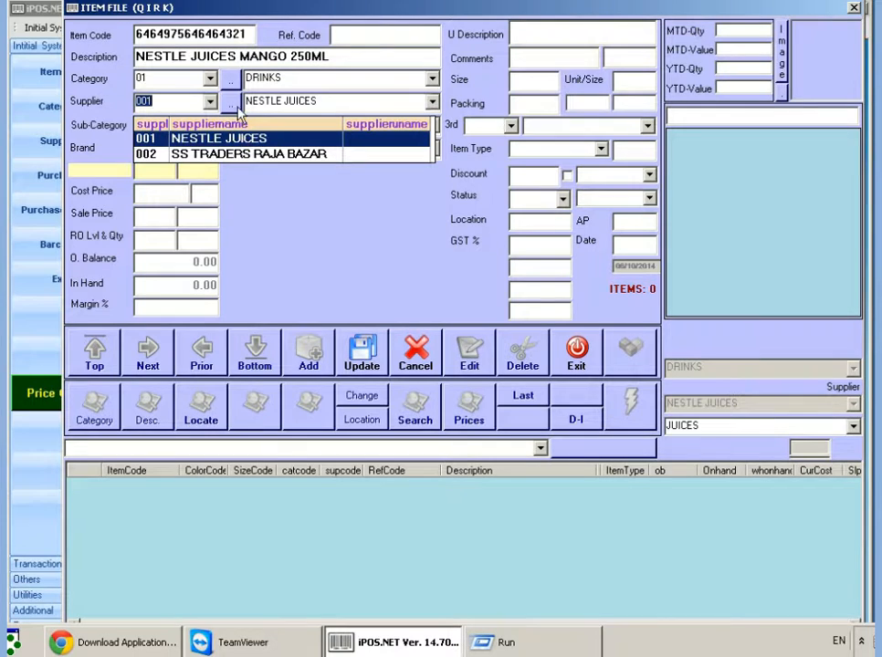
pyautogui.press('Return')
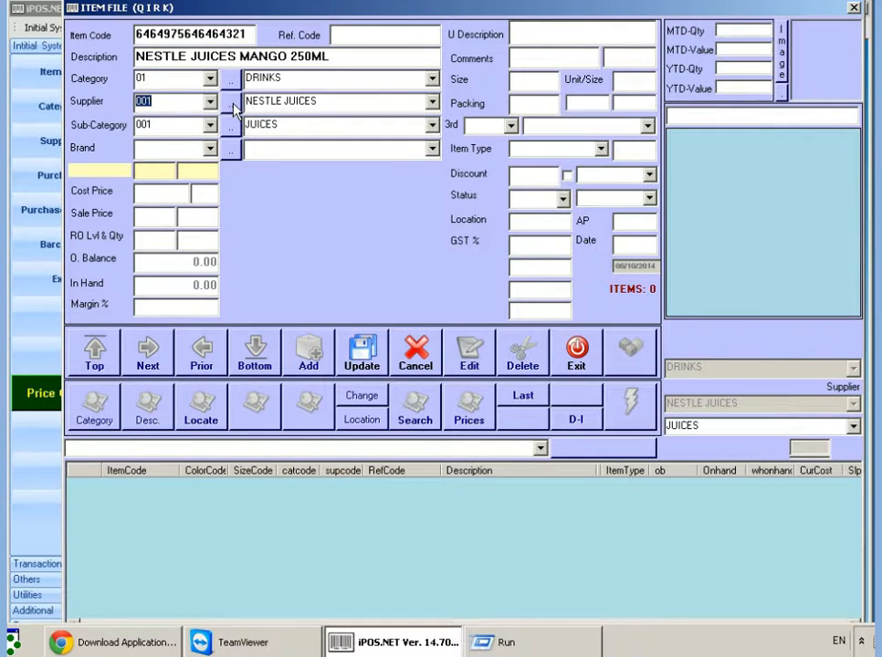
pyautogui.click(231, 106)
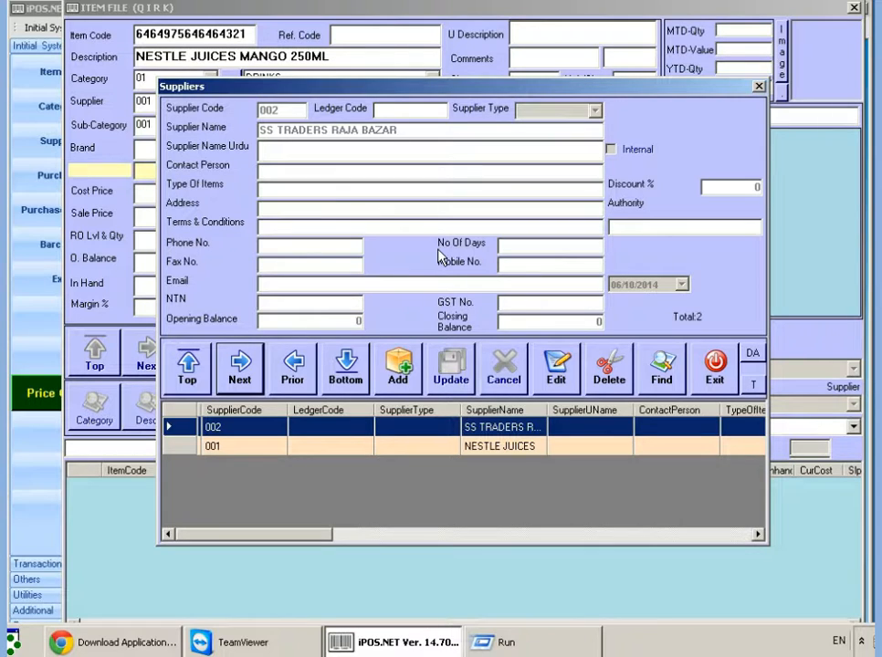
pyautogui.click(717, 368)
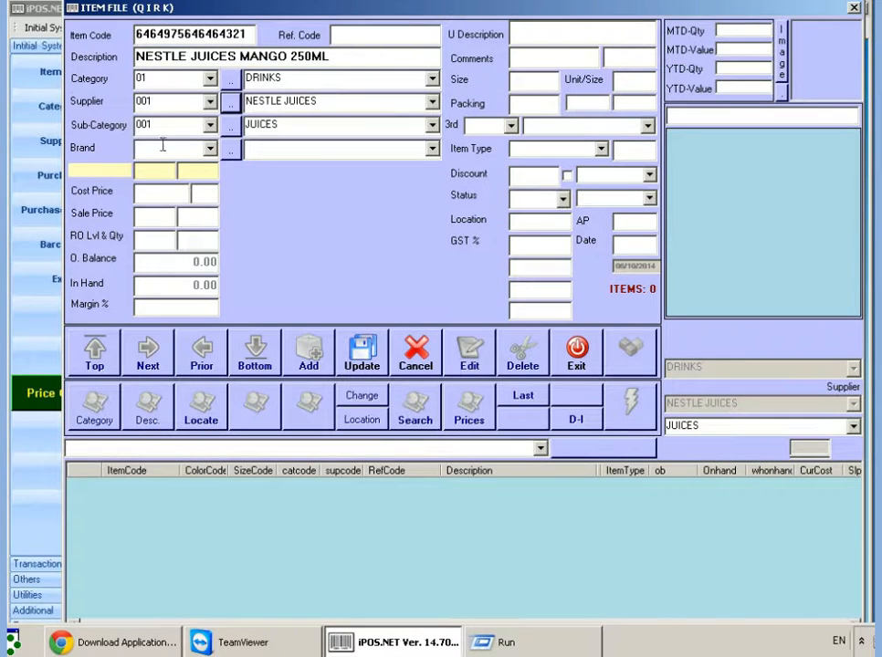
pyautogui.click(211, 130)
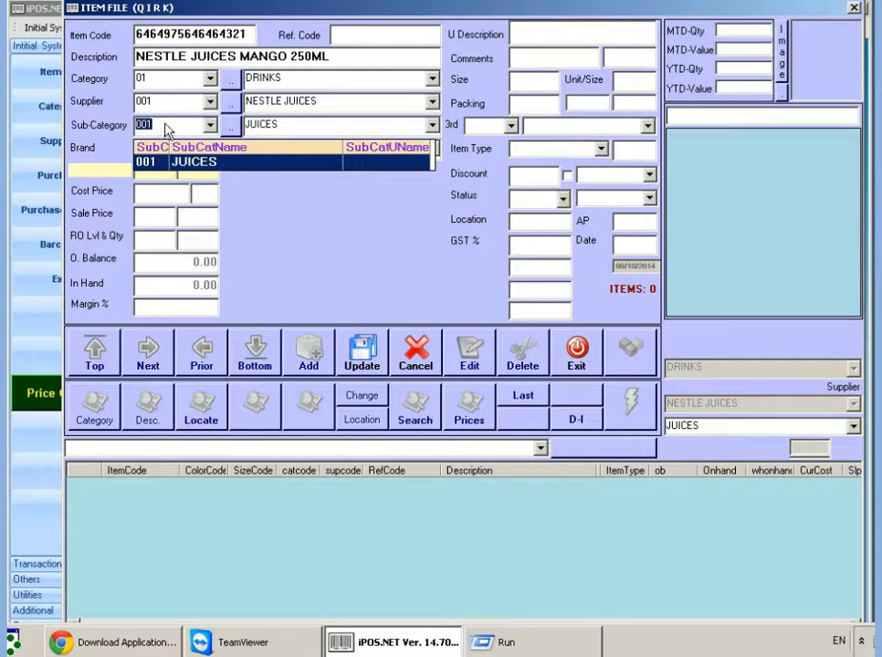
pyautogui.press('BackSpace')
pyautogui.click(339, 223)
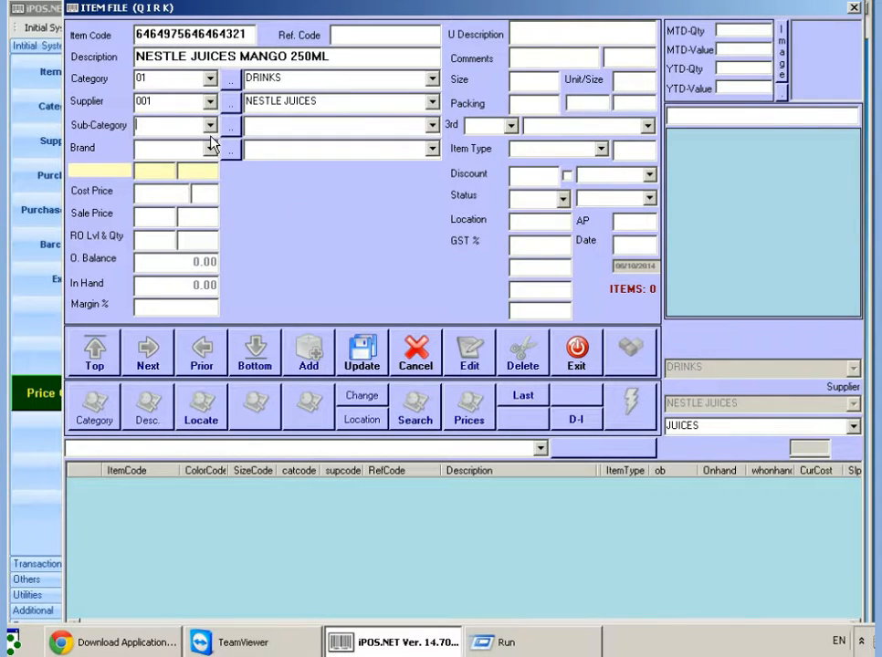
pyautogui.click(210, 125)
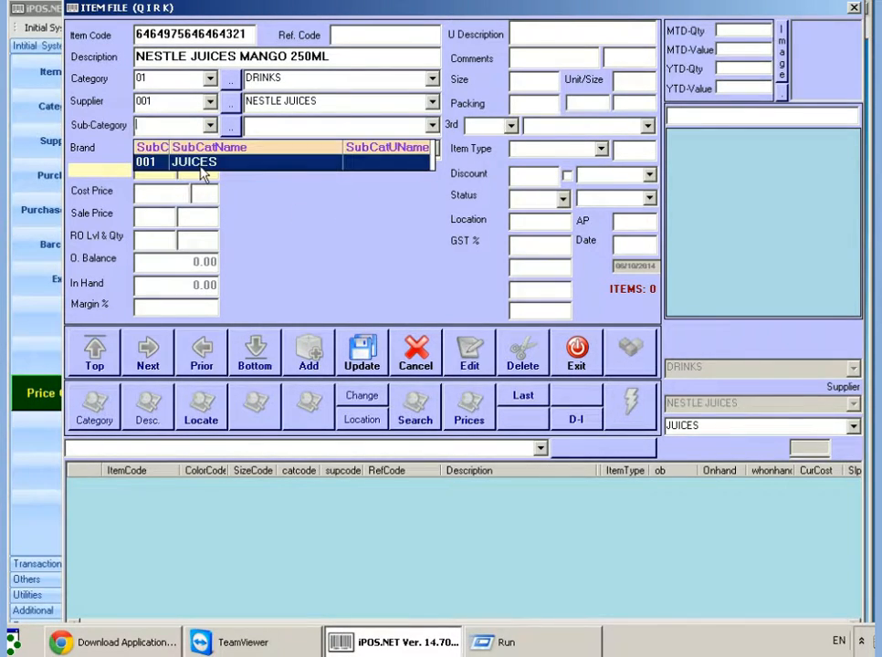
pyautogui.click(203, 162)
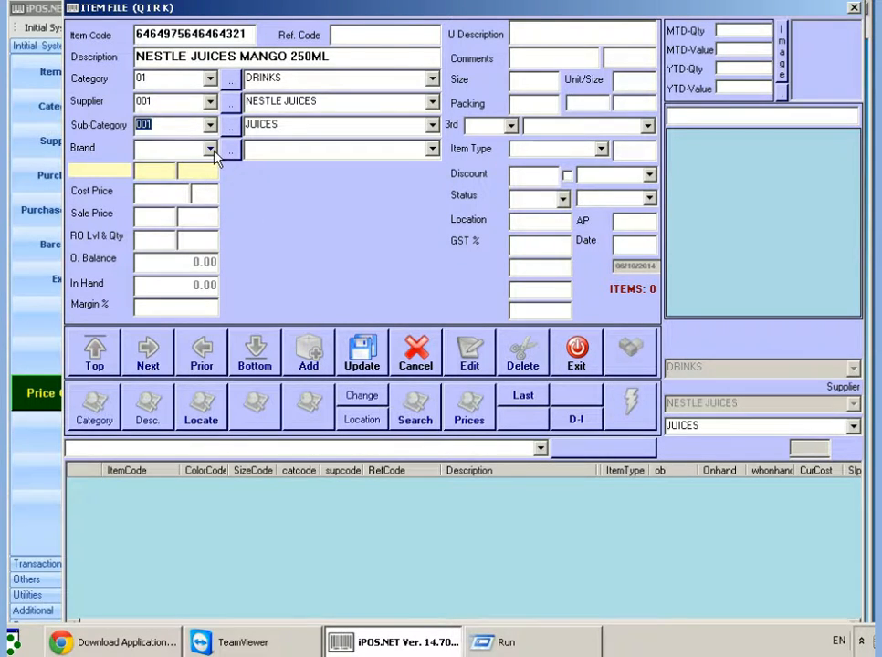
pyautogui.click(210, 149)
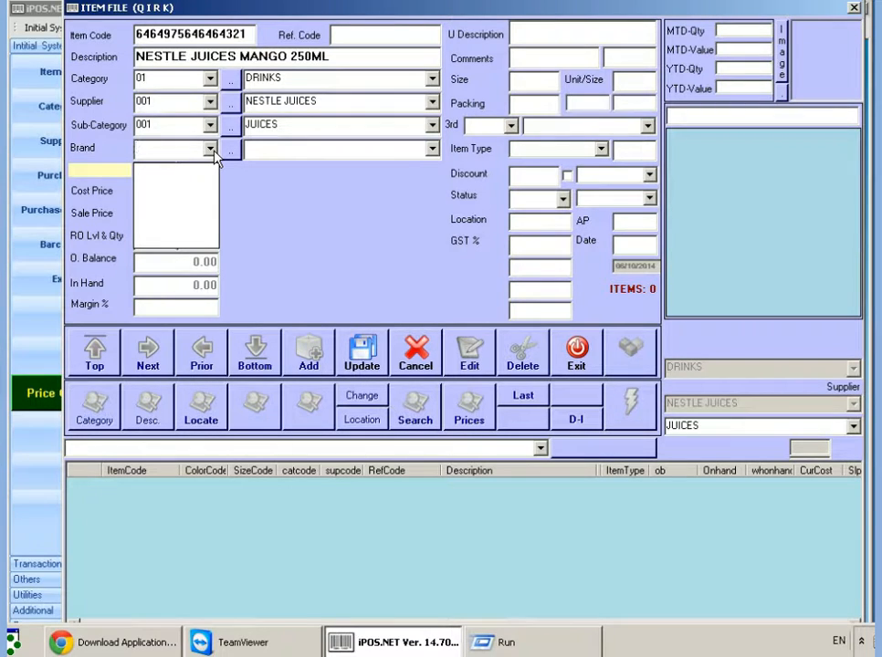
pyautogui.click(339, 218)
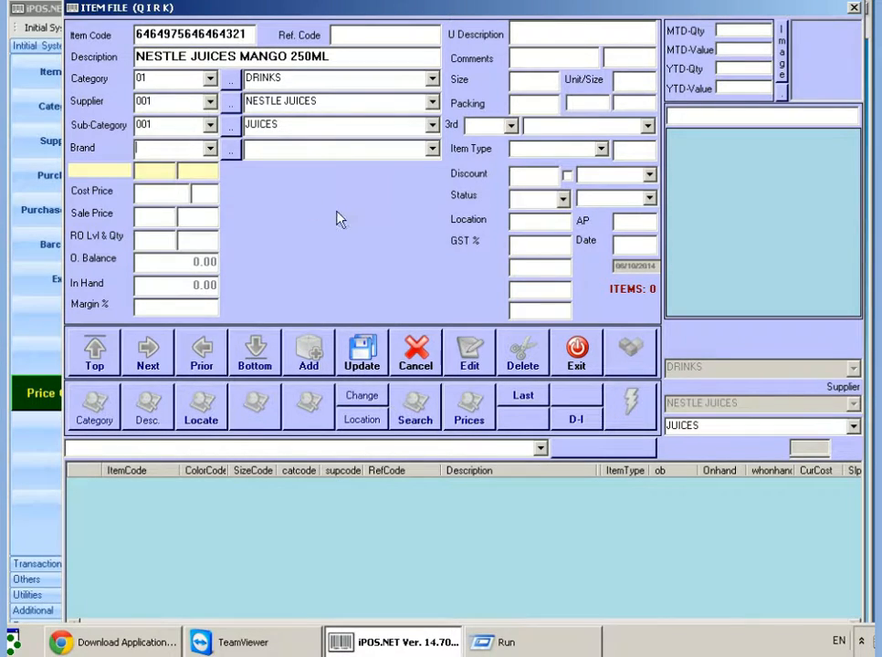
# - Enter cost price 24 and sale price 28, removing the stray 25 value
pyautogui.click(149, 194)
pyautogui.write('24')
pyautogui.press('Tab')
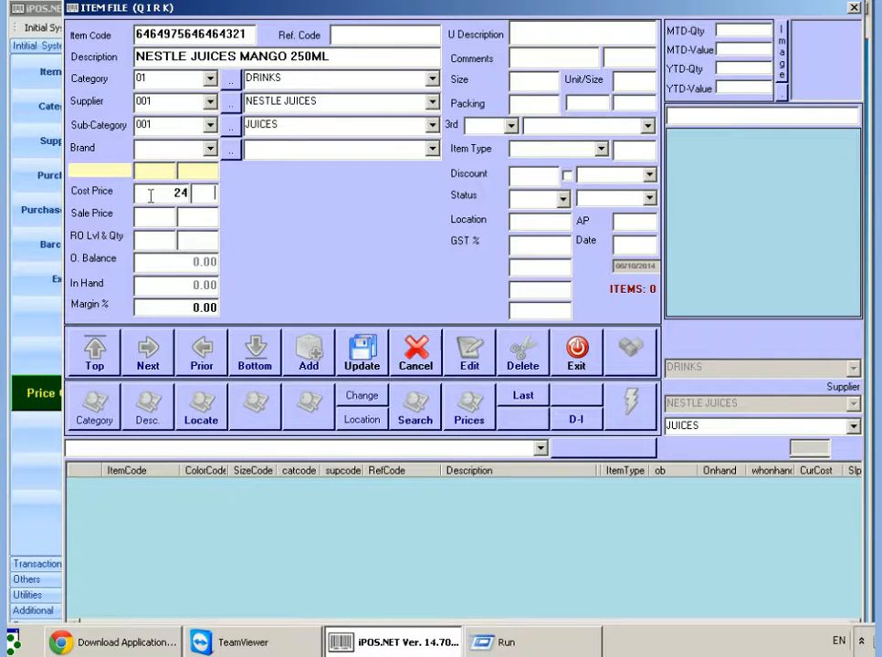
pyautogui.write('25')
pyautogui.press('Return')
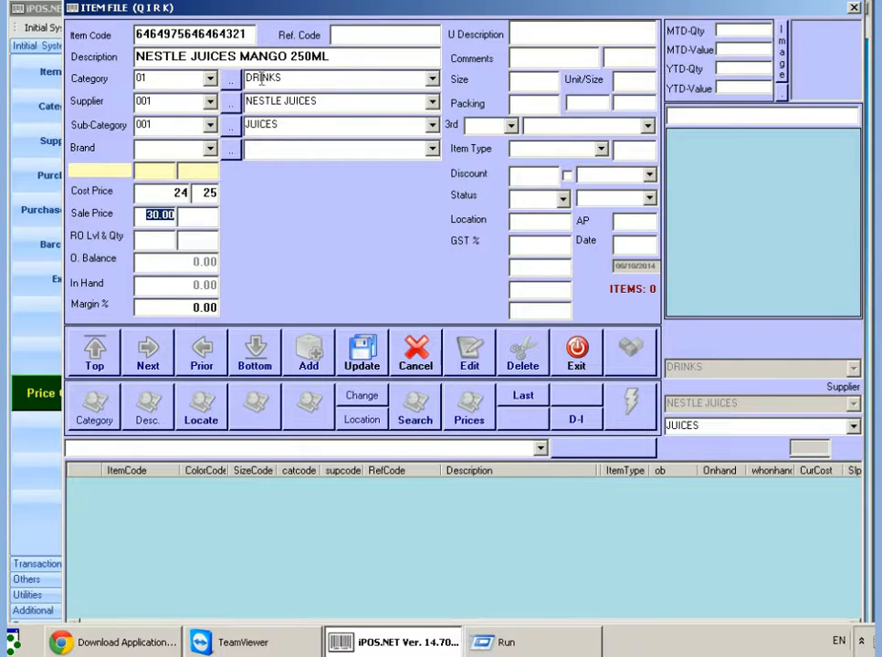
pyautogui.click(203, 193)
pyautogui.press('Delete')
pyautogui.press('Delete')
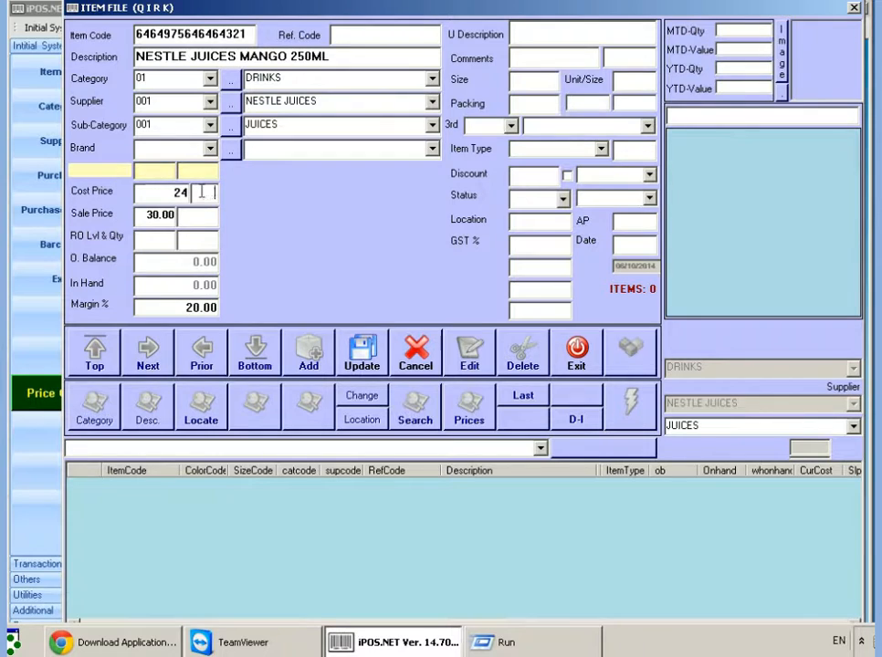
pyautogui.press('Tab')
pyautogui.write('28')
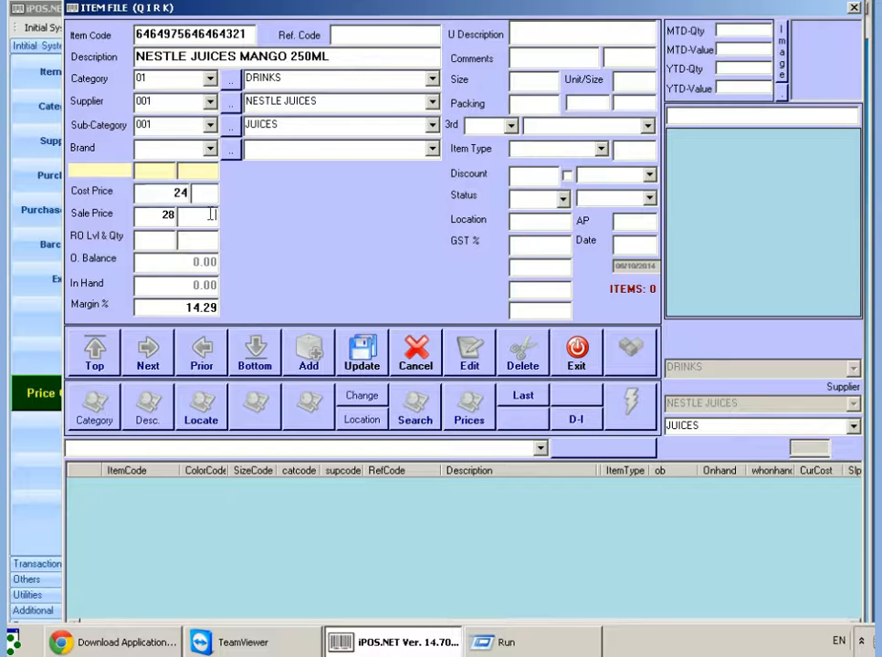
pyautogui.click(157, 242)
# - Select the 14.29 margin and move to Discount so the sale price recalculates to 27.00
pyautogui.click(190, 308)
pyautogui.doubleClick(192, 313)
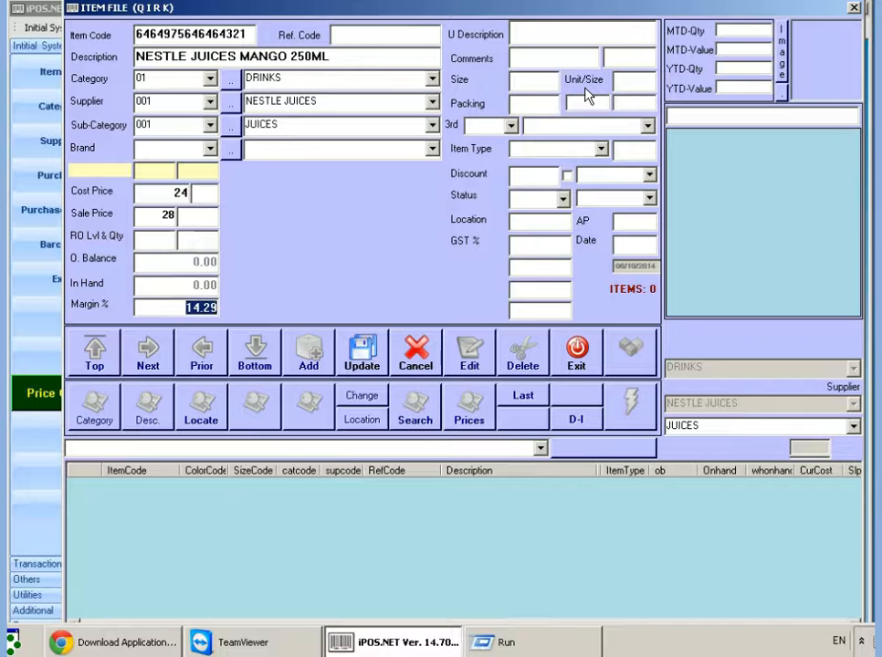
pyautogui.click(534, 176)
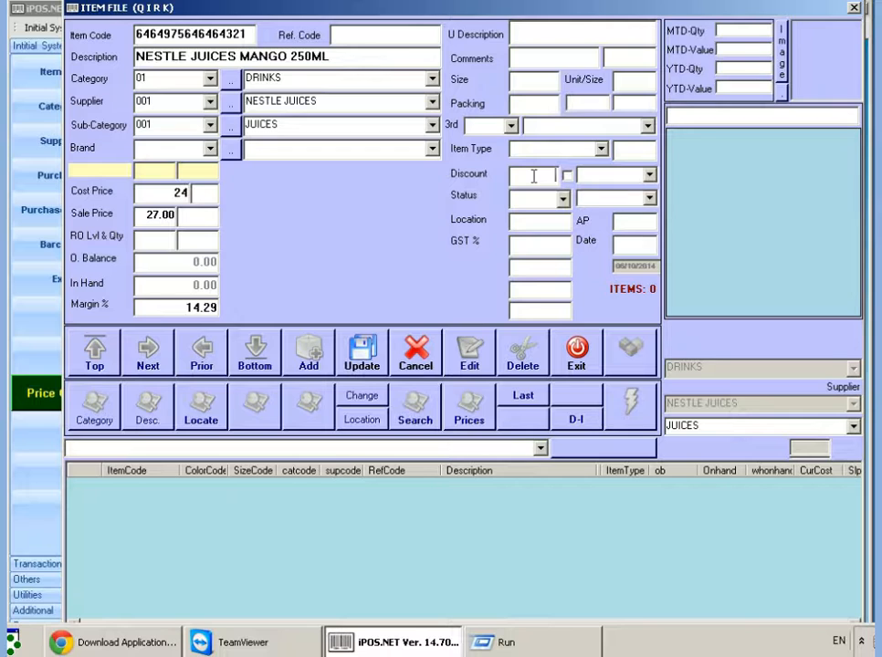
pyautogui.write('5')
# - Save the NESTLE JUICES MANGO 250ML item, then start and cancel another new item
pyautogui.click(365, 359)
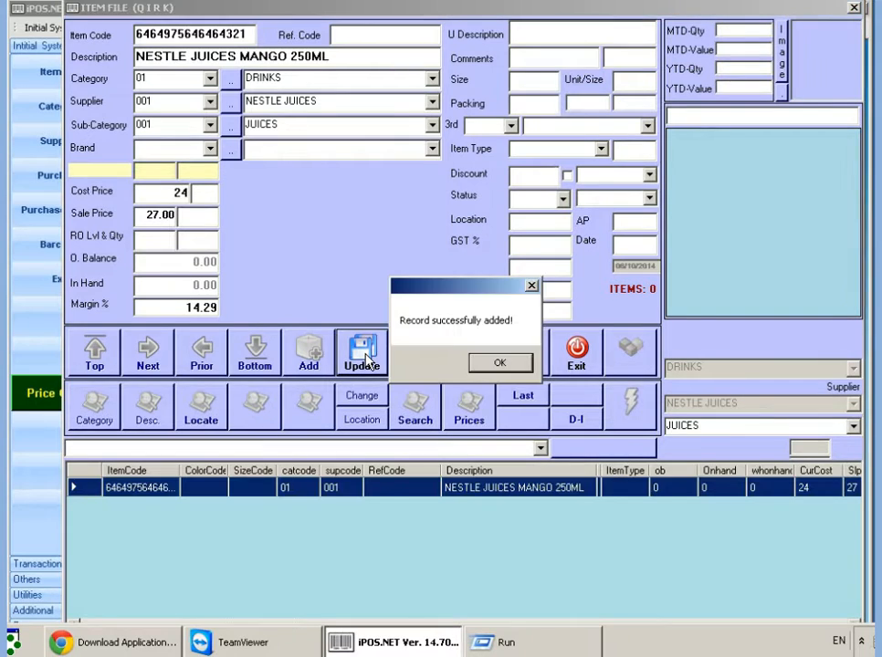
pyautogui.press('Return')
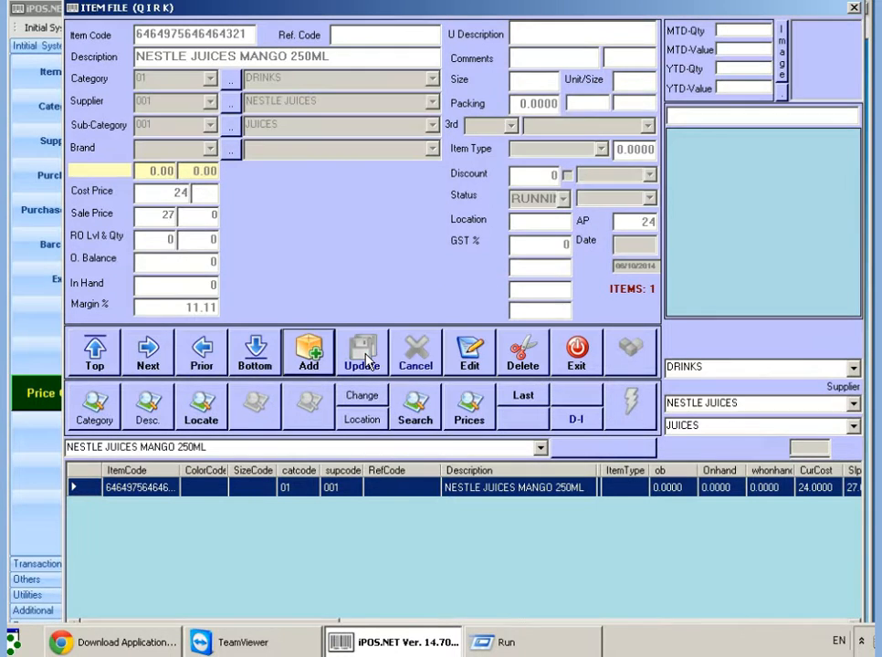
pyautogui.click(311, 361)
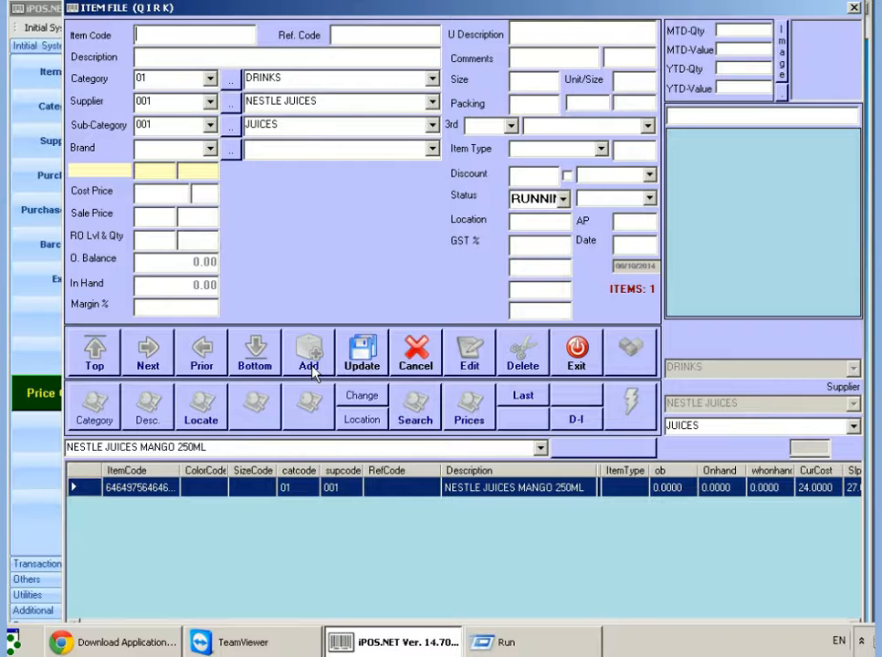
pyautogui.click(428, 363)
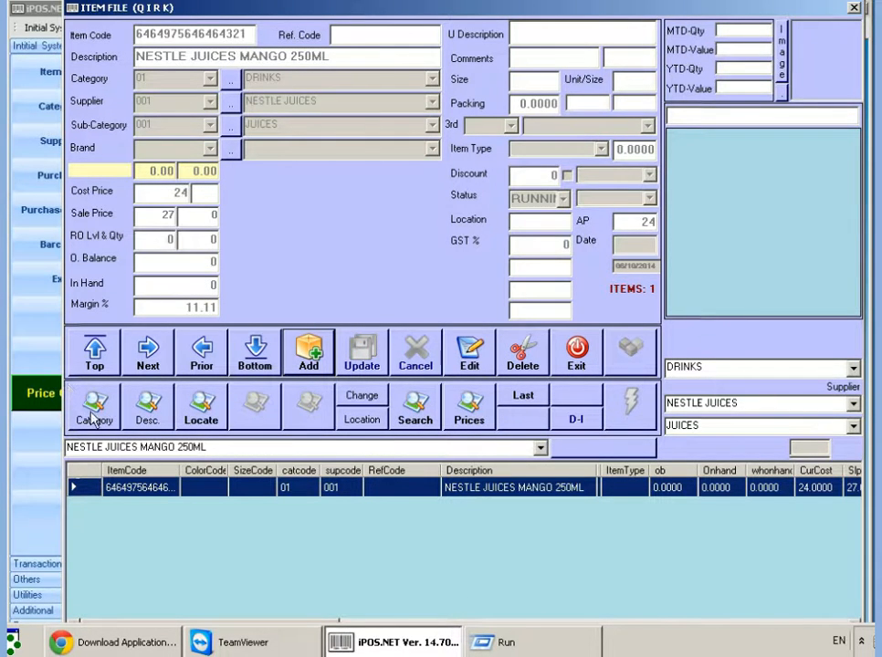
# - Drop down the side-panel category list showing DRINKS, MILKS and SHAMPOOS, then close it
pyautogui.click(851, 368)
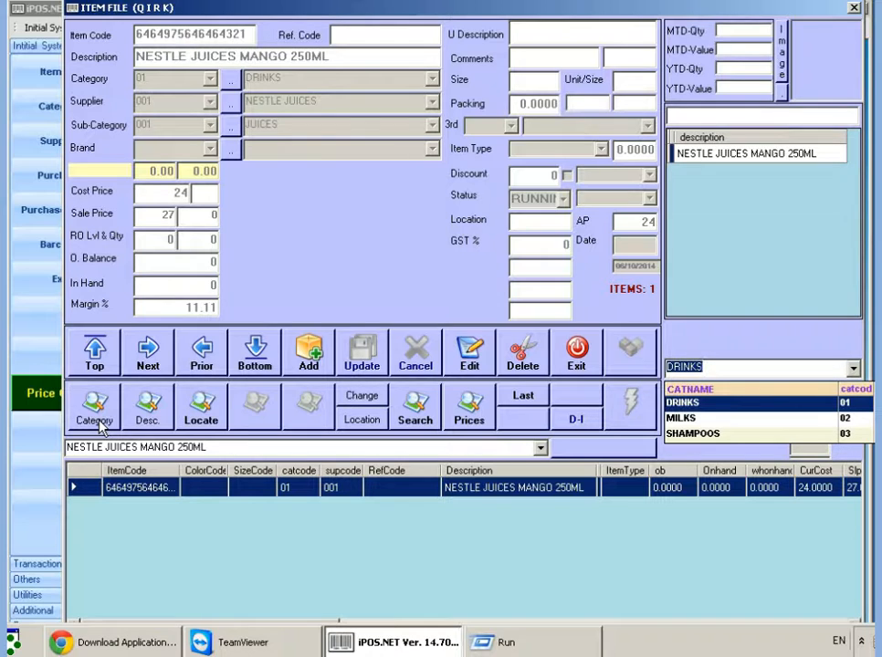
pyautogui.click(589, 361)
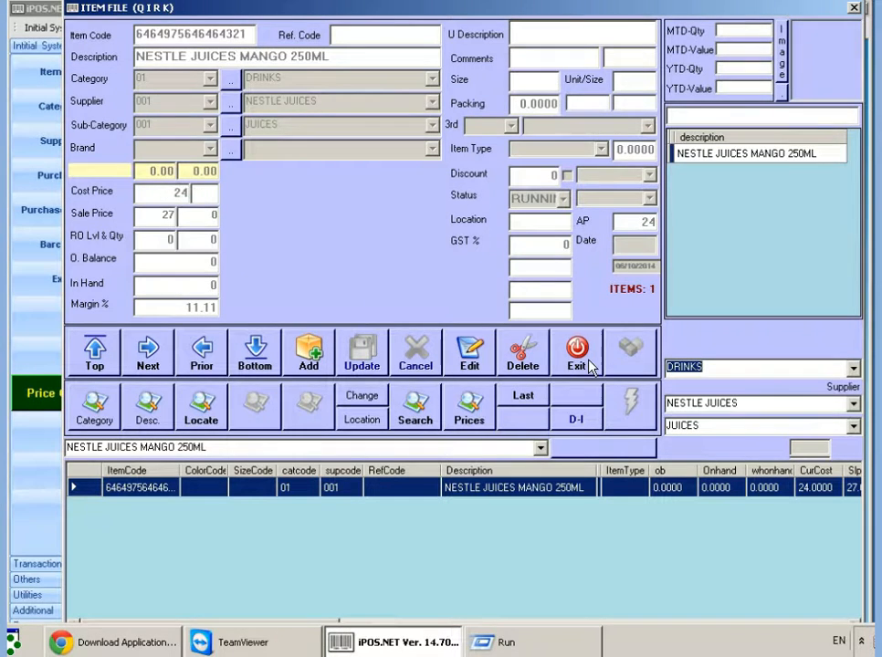
# - Close the item file and enter a new category 04 named PULSES
pyautogui.click(578, 352)
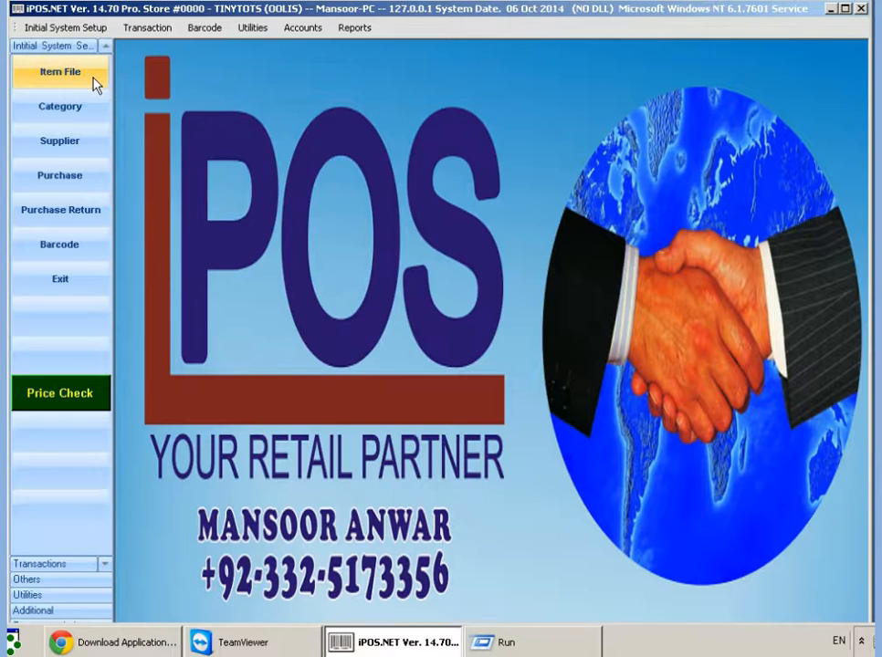
pyautogui.click(101, 113)
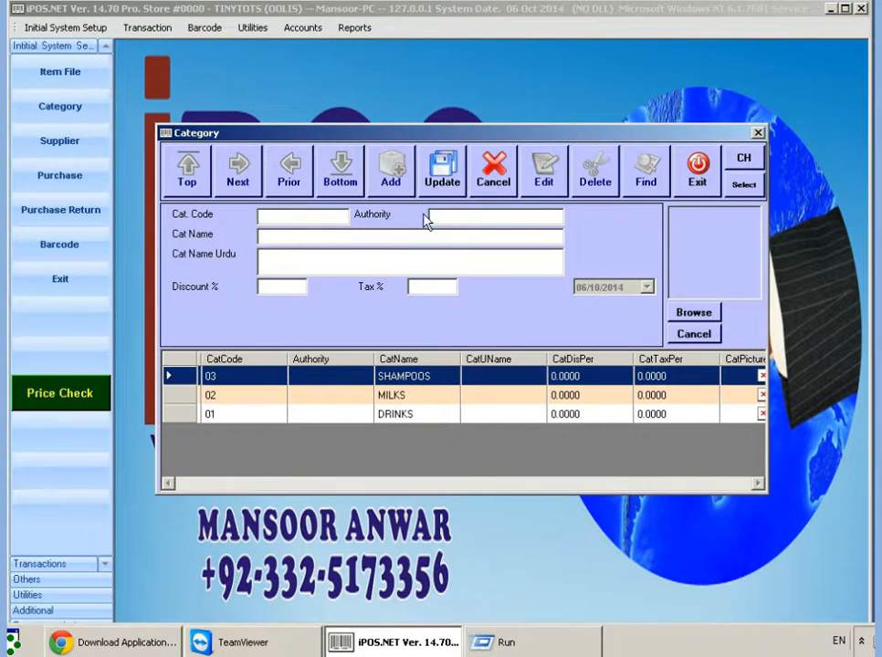
pyautogui.write('04')
pyautogui.click(287, 239)
pyautogui.write('PULES')
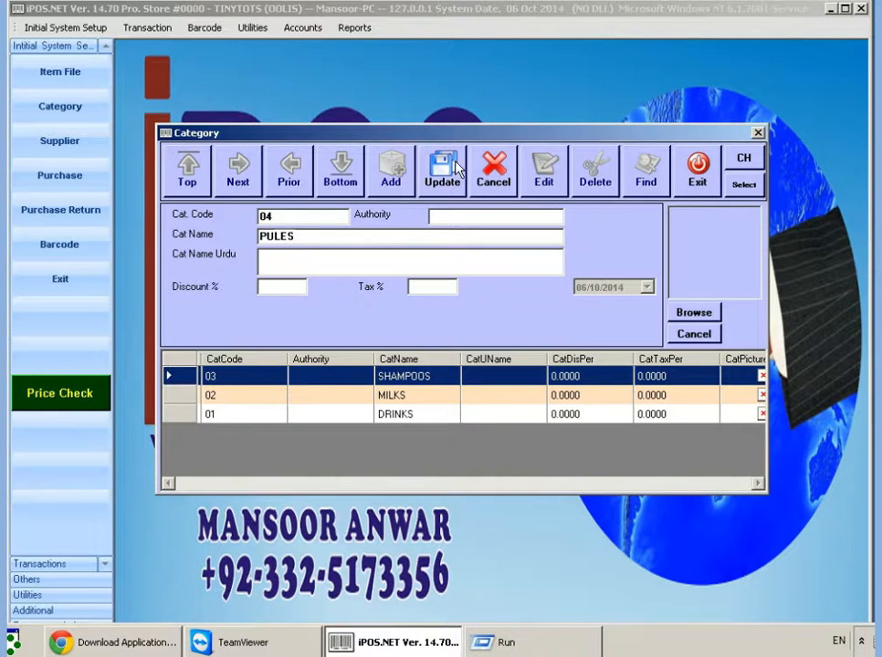
pyautogui.press('Left')
pyautogui.press('Left')
pyautogui.write('S')
# - Save the PULSES category, close the category records and return to the item file
pyautogui.click(442, 183)
pyautogui.press('Return')
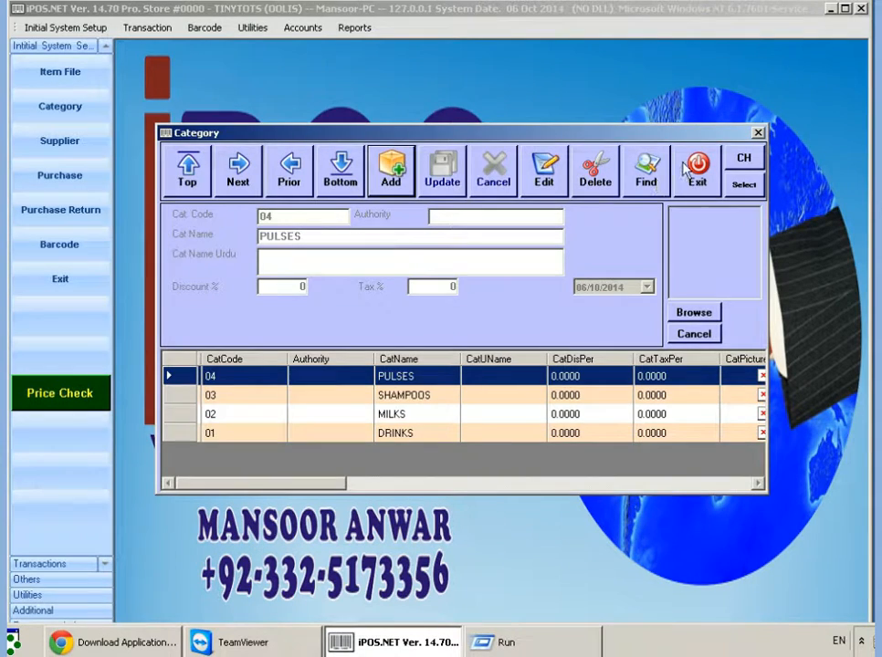
pyautogui.click(699, 175)
pyautogui.click(59, 71)
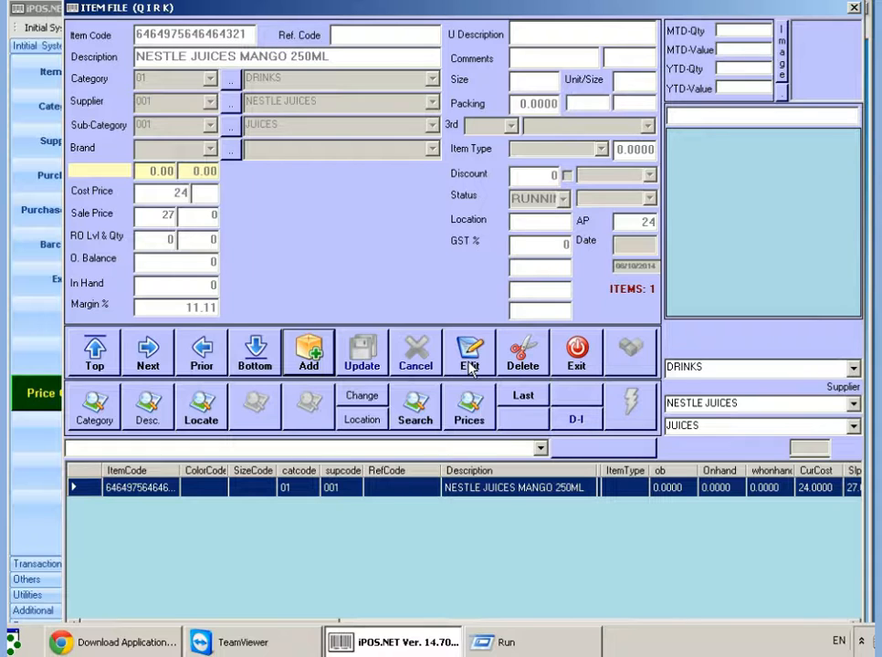
# - Find items against category 04 PULSES, then start a new blank item record
pyautogui.click(96, 412)
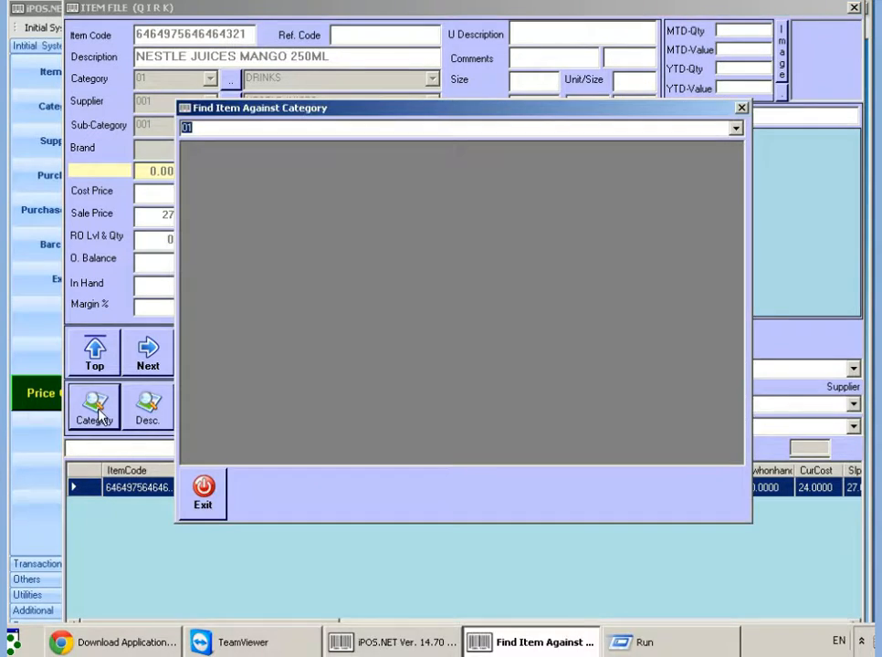
pyautogui.click(734, 129)
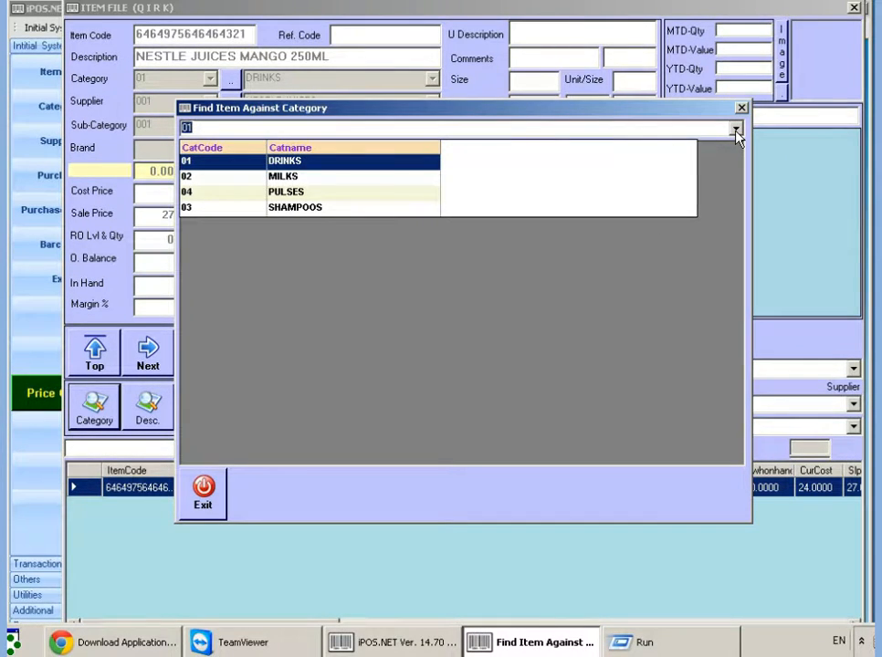
pyautogui.press('Down')
pyautogui.press('Down')
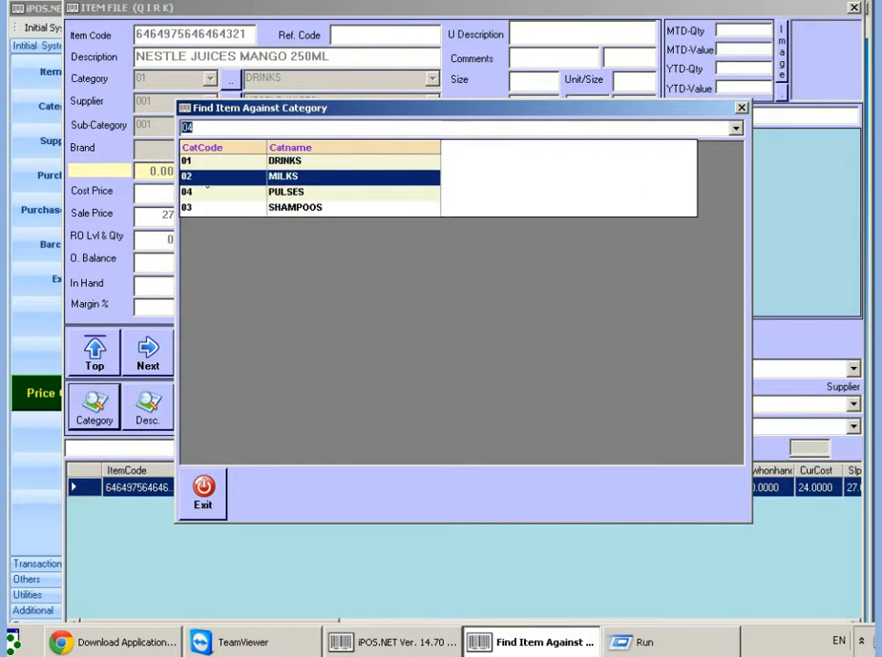
pyautogui.click(209, 518)
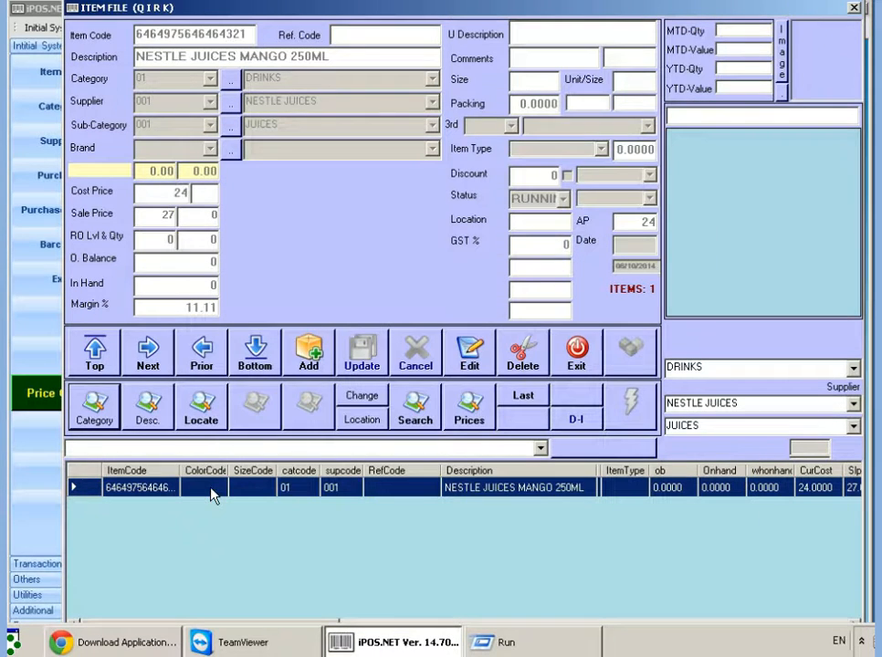
pyautogui.click(315, 361)
# - Enter item code 040001 with description DAAL MASH 1 KG
pyautogui.write('04')
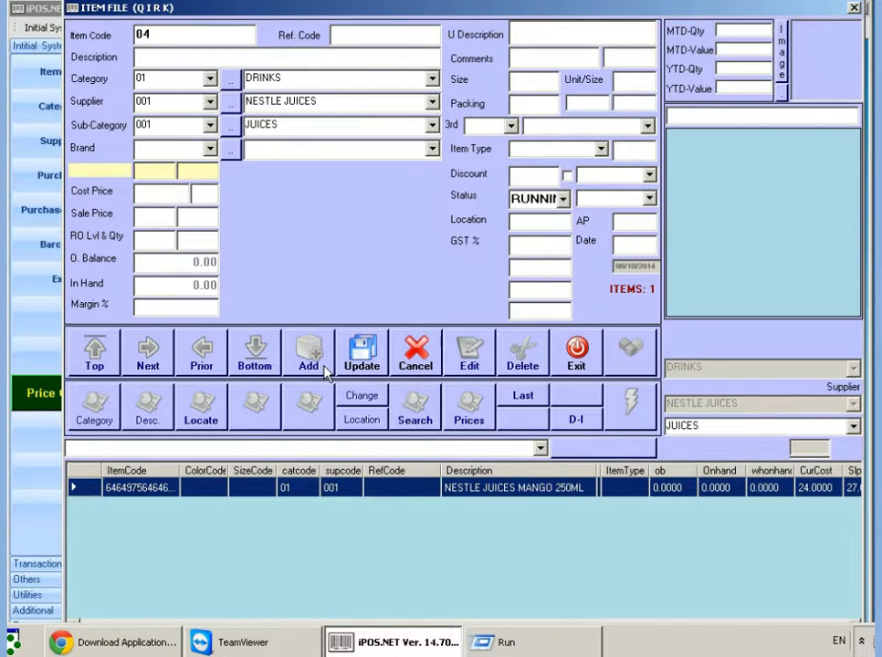
pyautogui.write('0001')
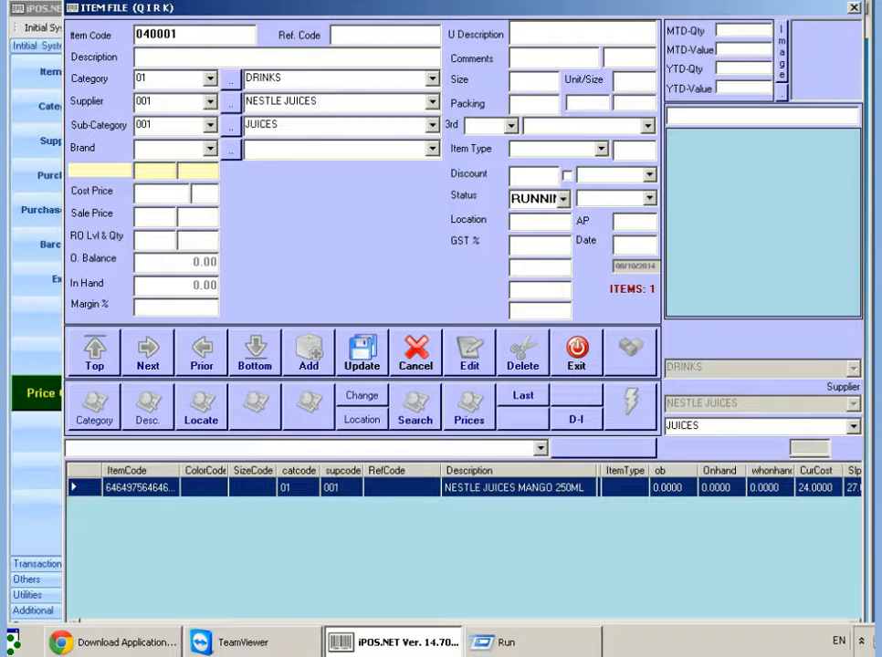
pyautogui.click(190, 64)
pyautogui.write('DAAL MASH')
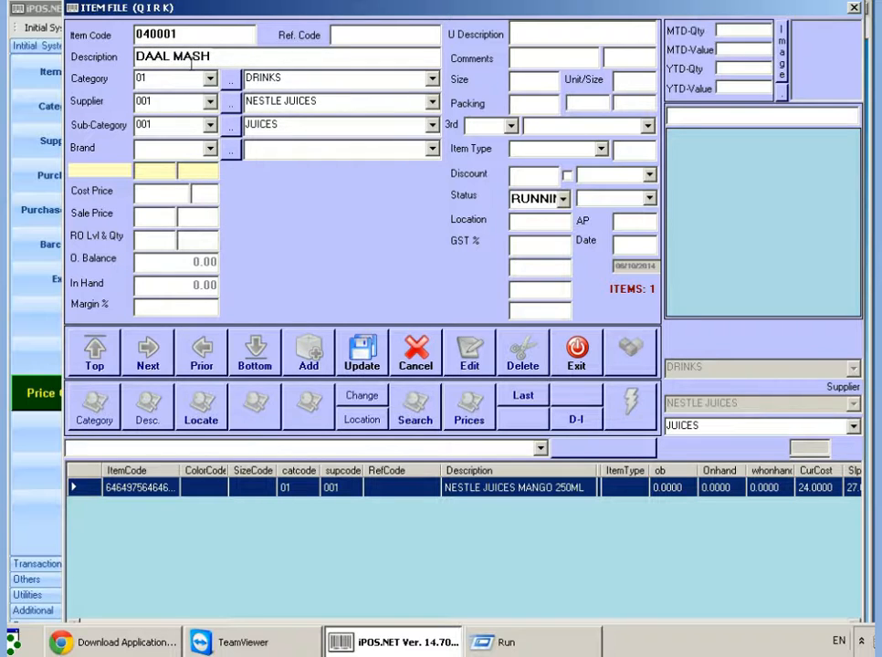
pyautogui.write(' 1 KG')
# - Set category PULSES, supplier SS TRADERS RAJA BAZAR, clear the JUICES sub-category, and sale price 120
pyautogui.click(146, 79)
pyautogui.click(191, 165)
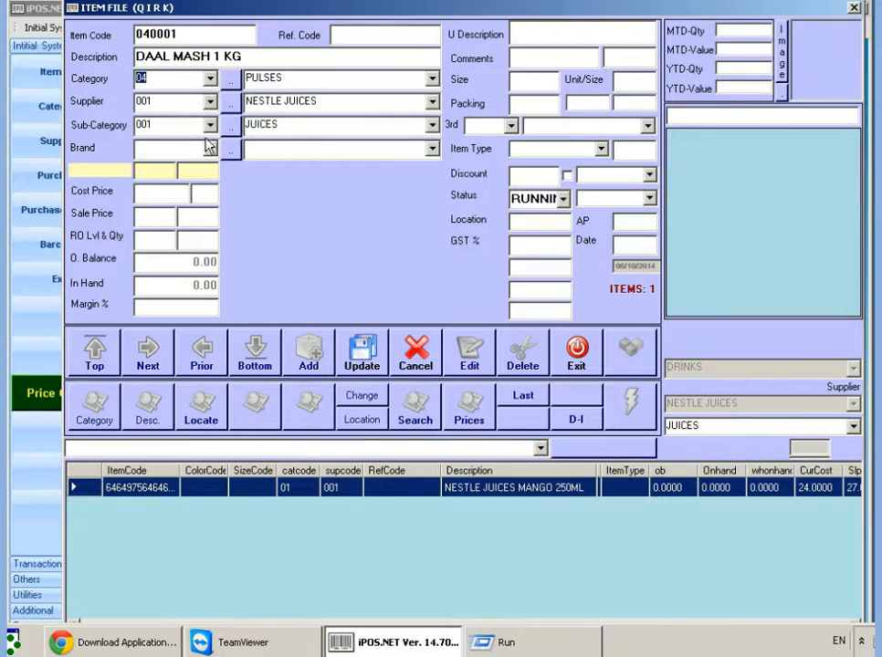
pyautogui.click(209, 104)
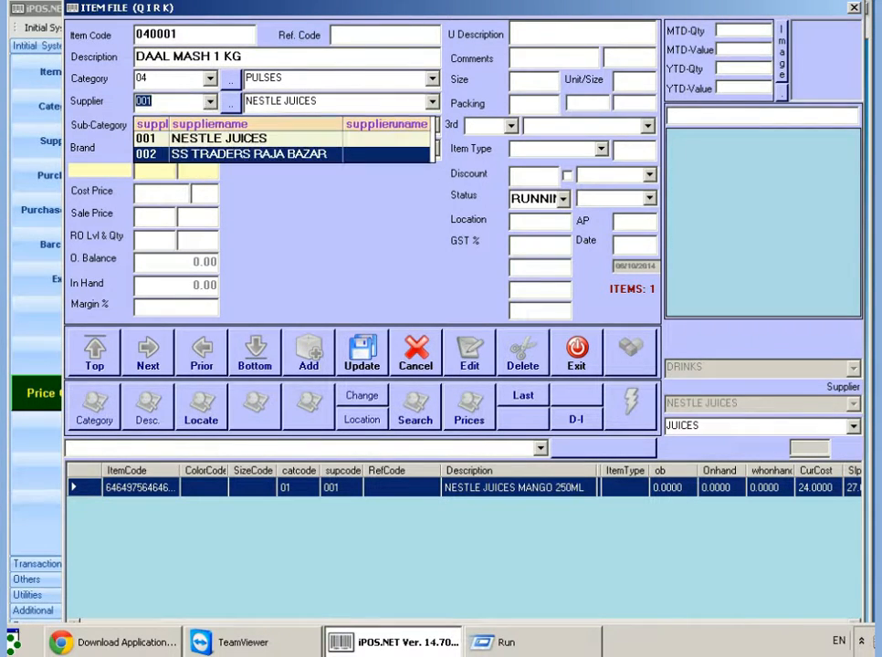
pyautogui.click(223, 160)
pyautogui.doubleClick(195, 129)
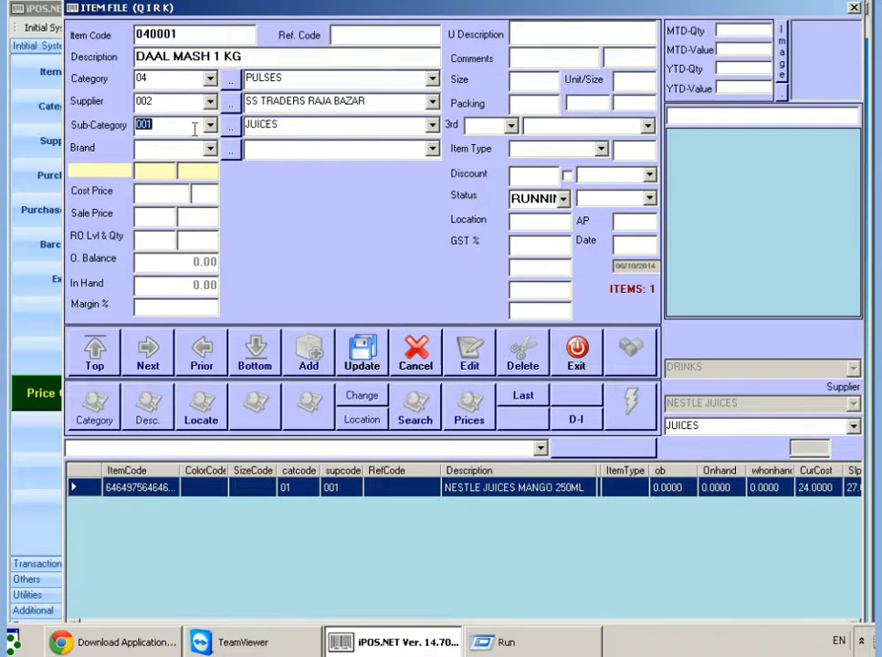
pyautogui.press('BackSpace')
pyautogui.click(300, 261)
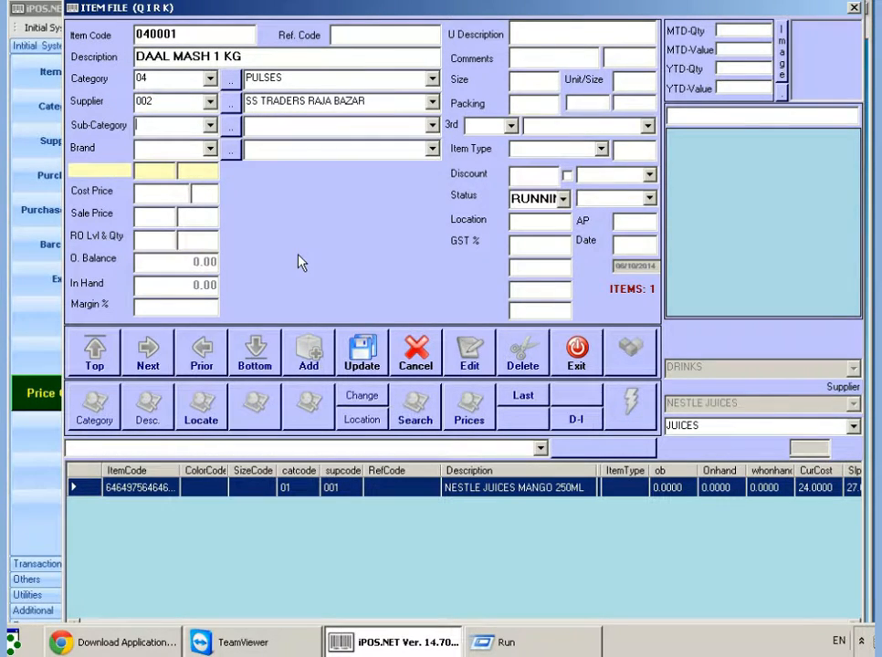
pyautogui.click(166, 196)
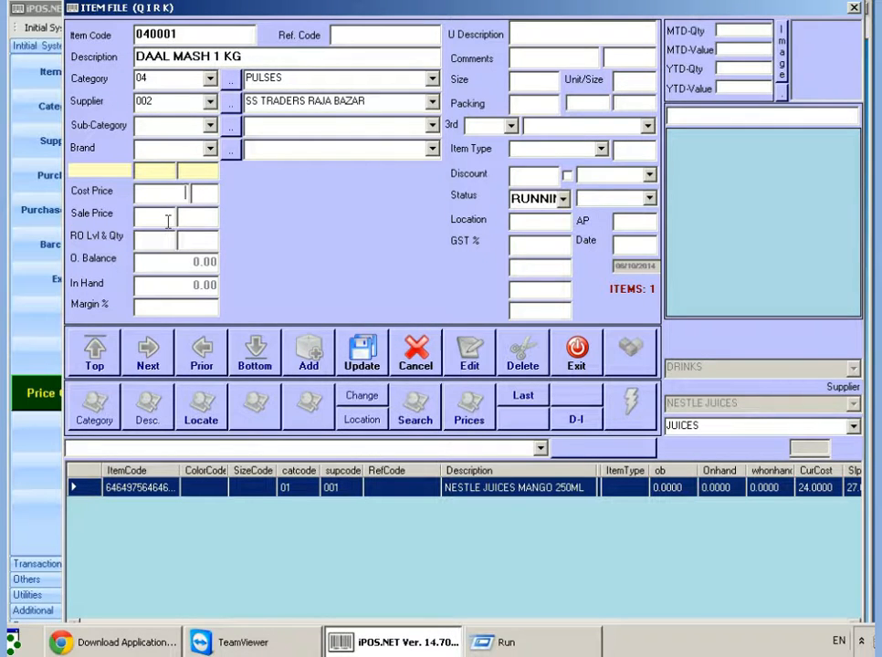
pyautogui.click(168, 222)
pyautogui.write('120')
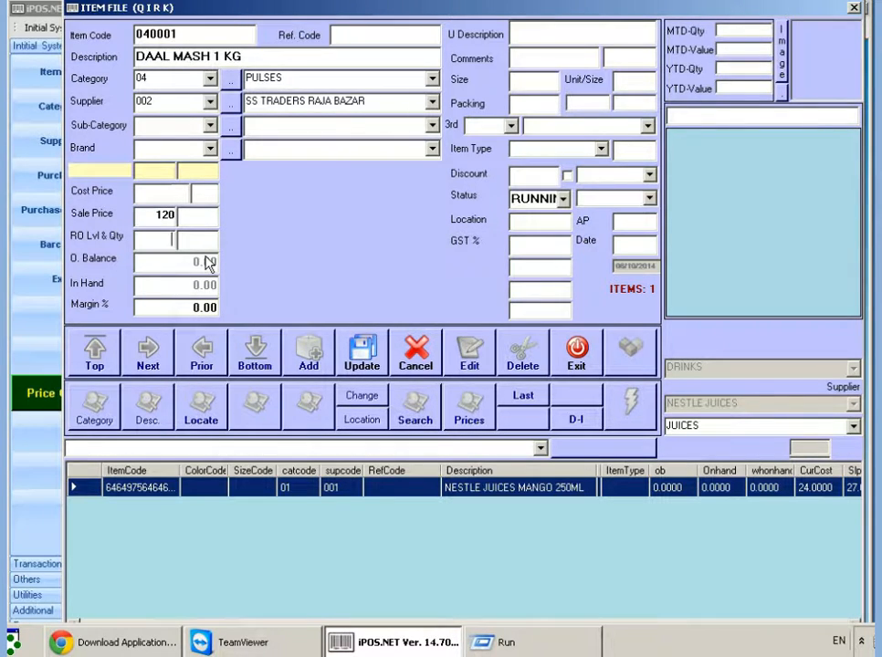
# - Save item 040001 DAAL MASH 1 KG, then browse the item records to the last one
pyautogui.click(365, 349)
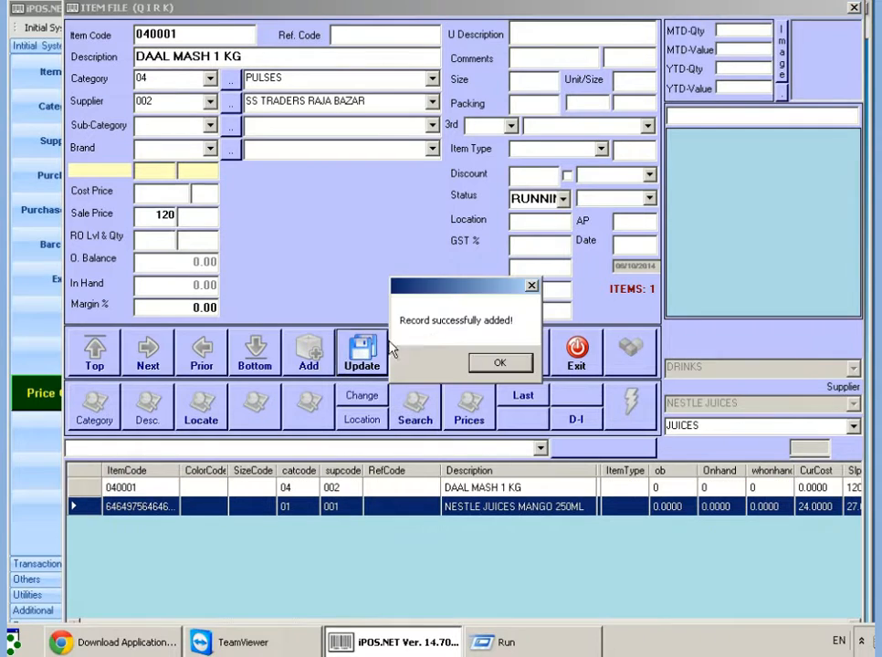
pyautogui.click(519, 363)
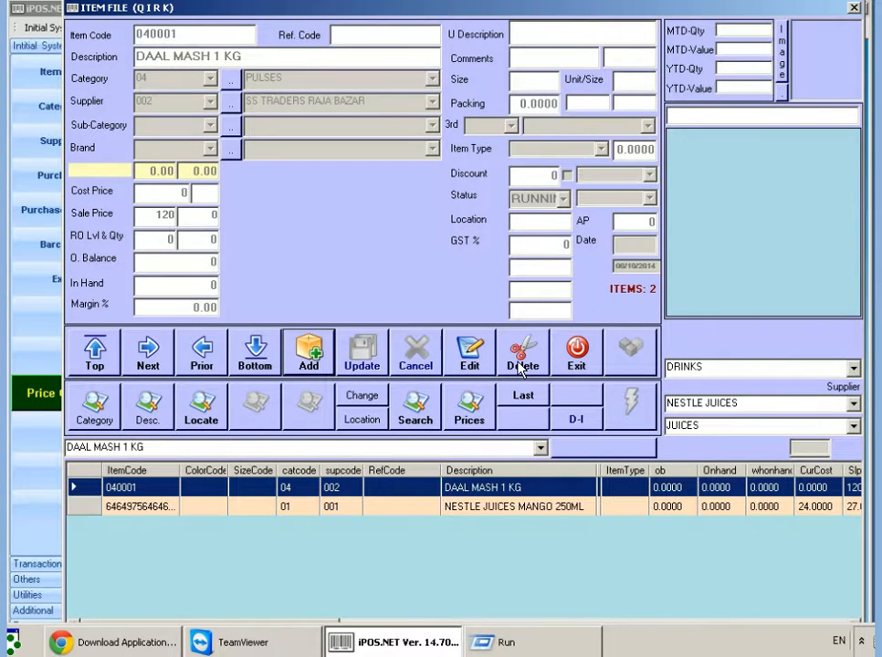
pyautogui.click(163, 505)
pyautogui.click(137, 488)
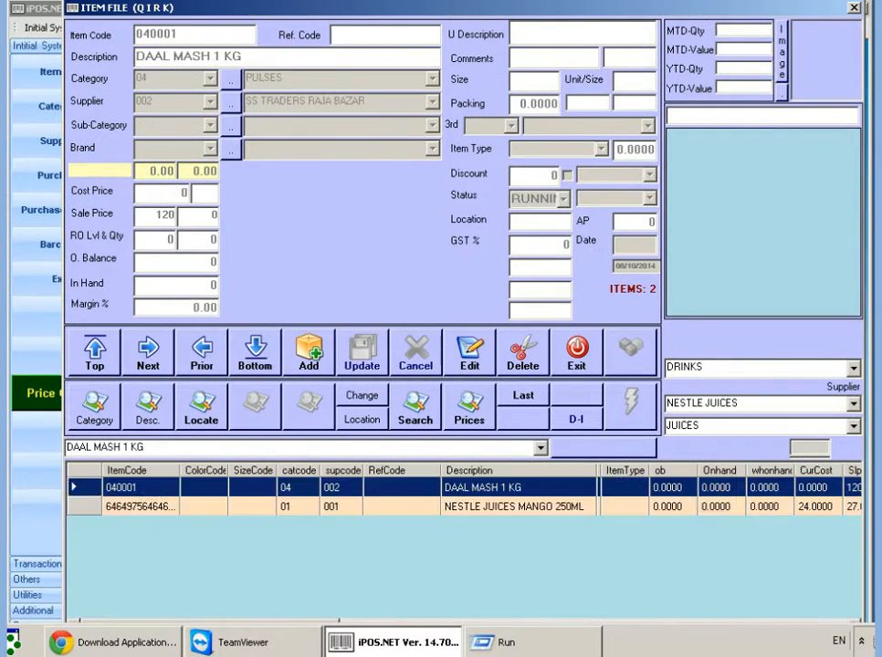
pyautogui.click(150, 353)
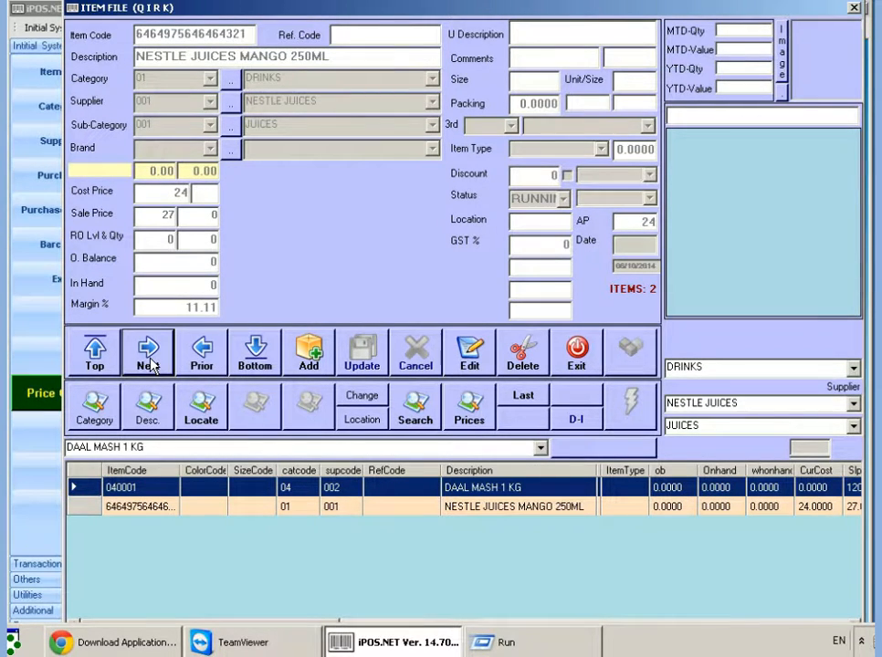
pyautogui.click(95, 353)
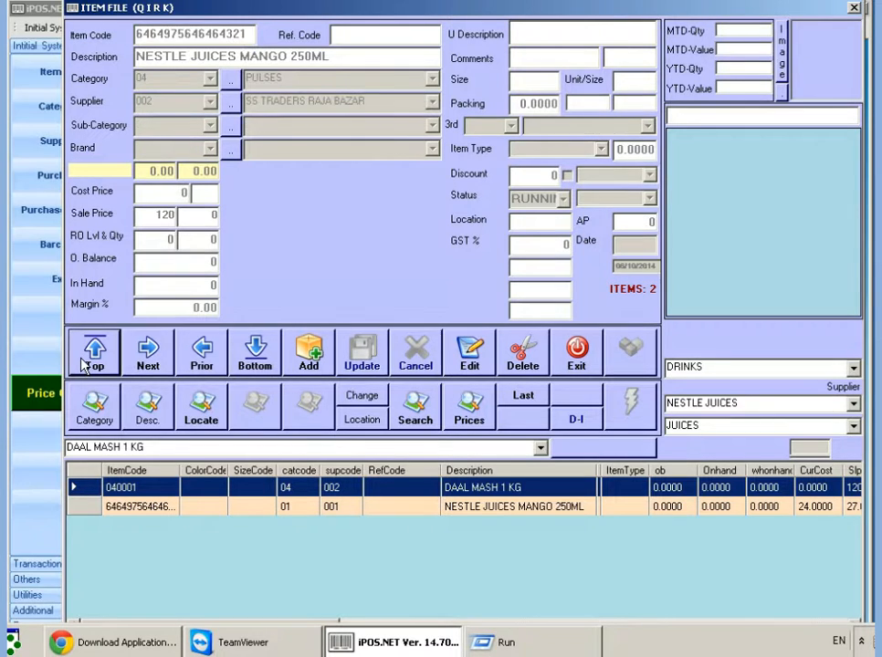
pyautogui.click(256, 360)
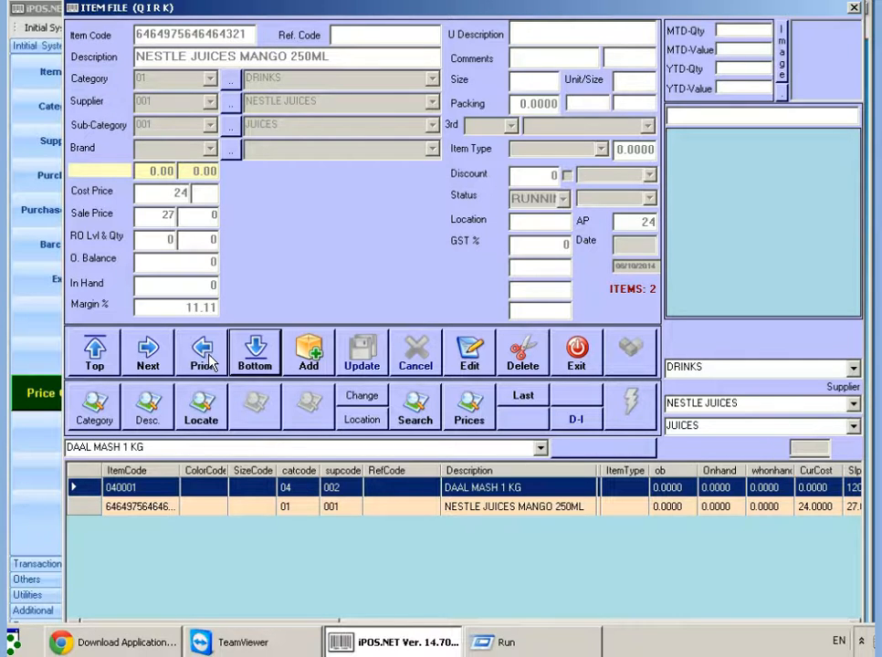
pyautogui.click(471, 363)
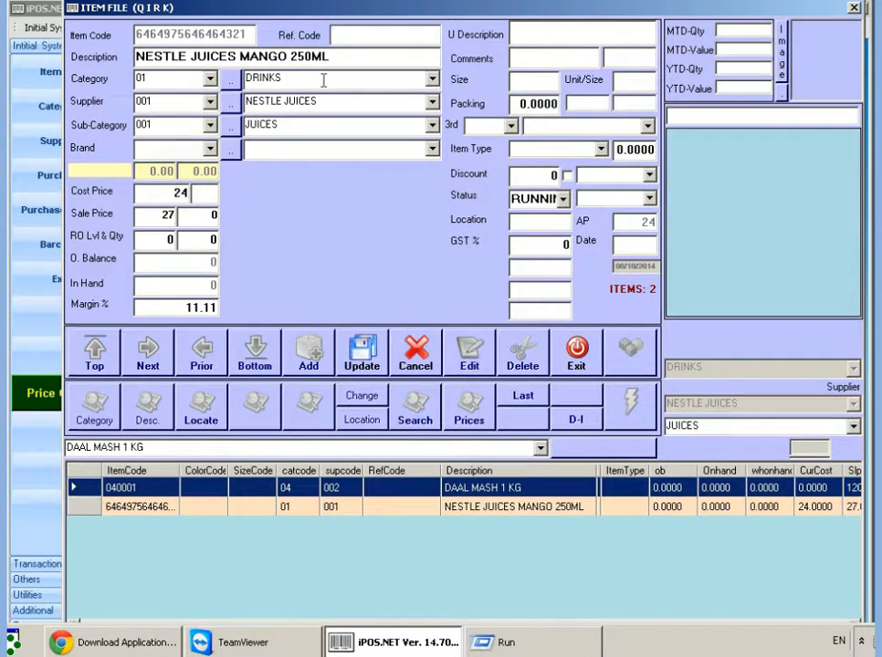
pyautogui.moveTo(381, 59); pyautogui.dragTo(73, 57)
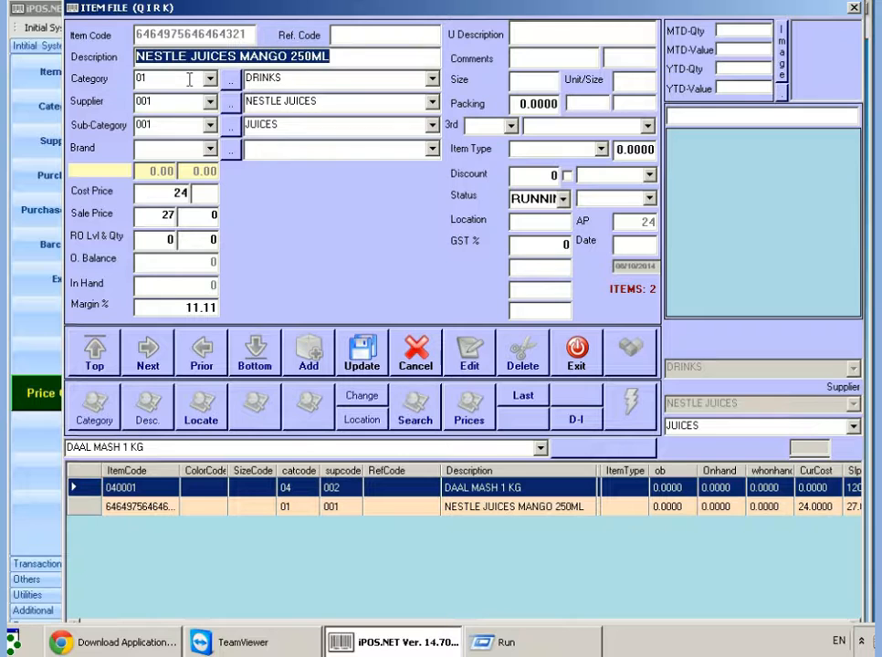
pyautogui.click(428, 365)
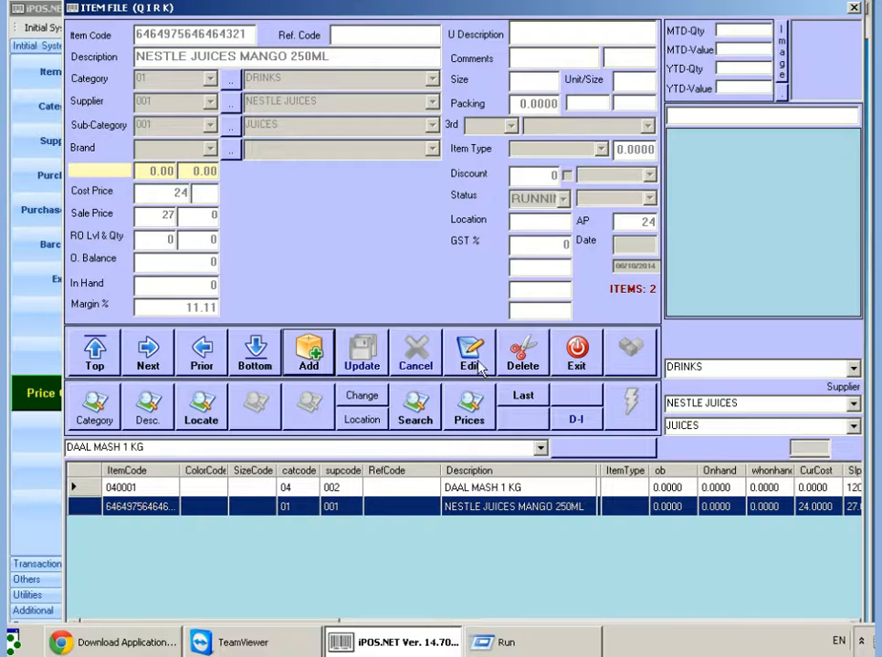
# - Abandon deleting NESTLE JUICES MANGO 250ML at the password prompt and open the category lookup
pyautogui.click(523, 359)
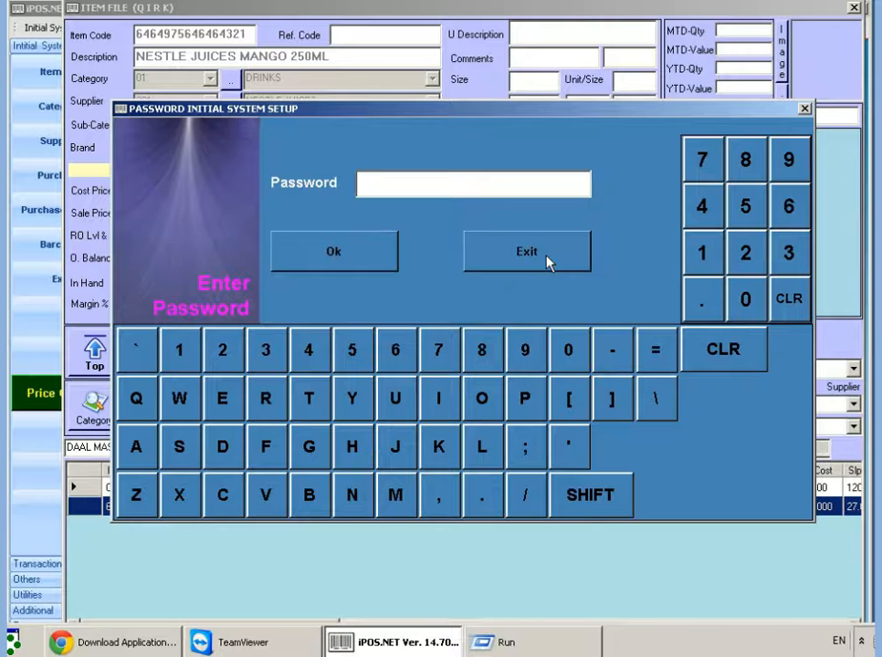
pyautogui.click(548, 262)
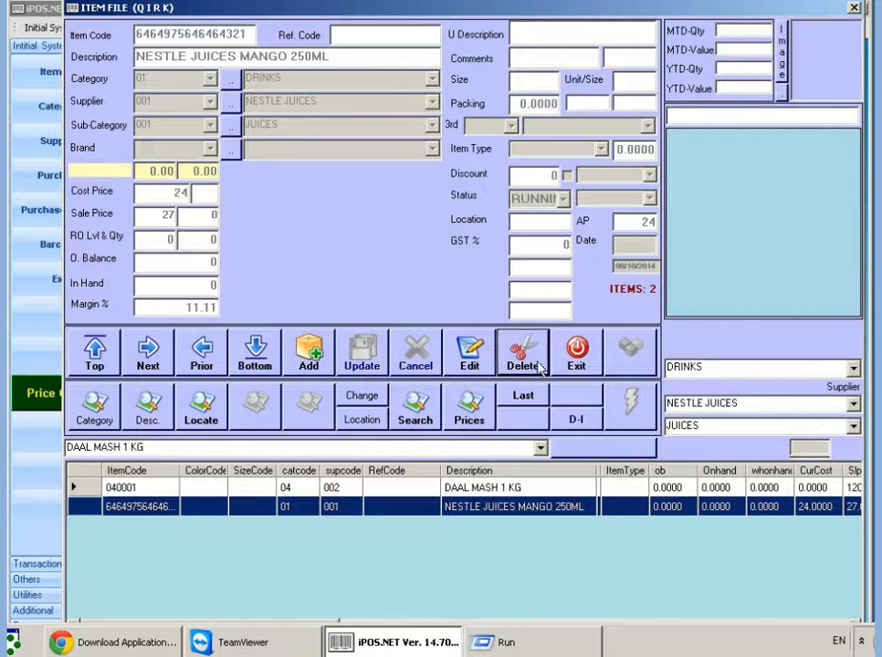
pyautogui.click(111, 415)
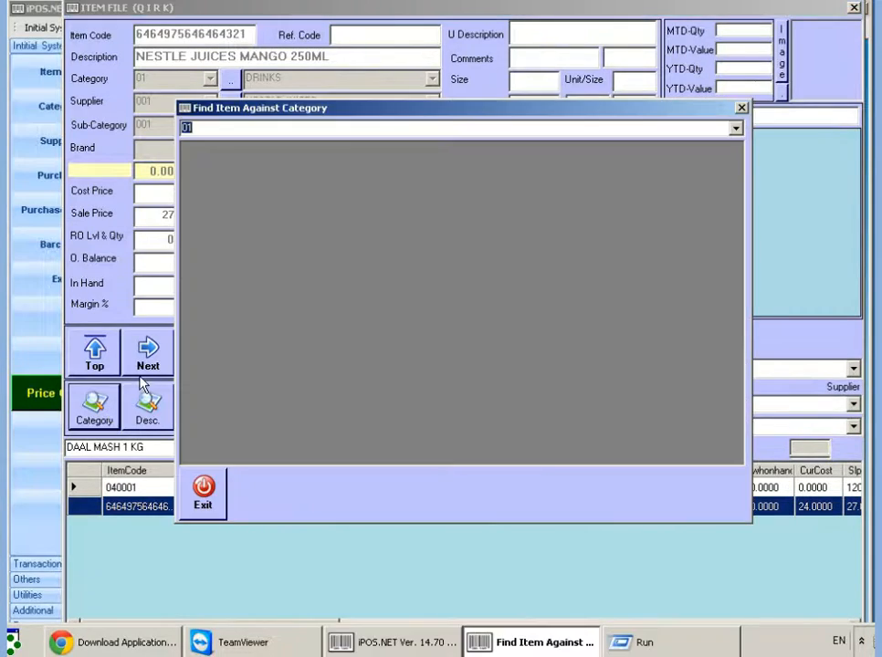
# - Reopen the category lookup, list PULSES items (040001 DAAL MASH 1 KG) and exit to that record
pyautogui.click(741, 108)
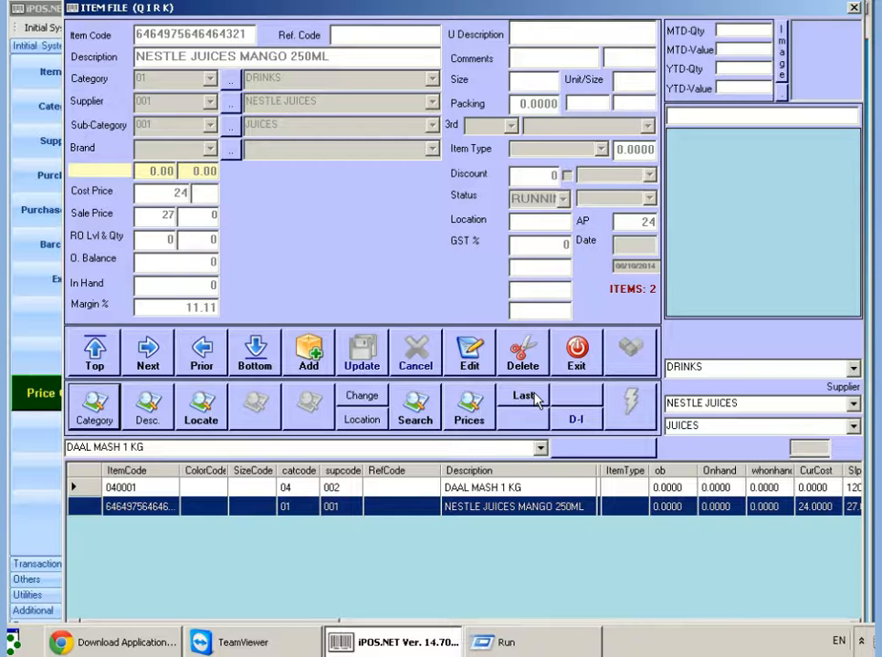
pyautogui.click(92, 406)
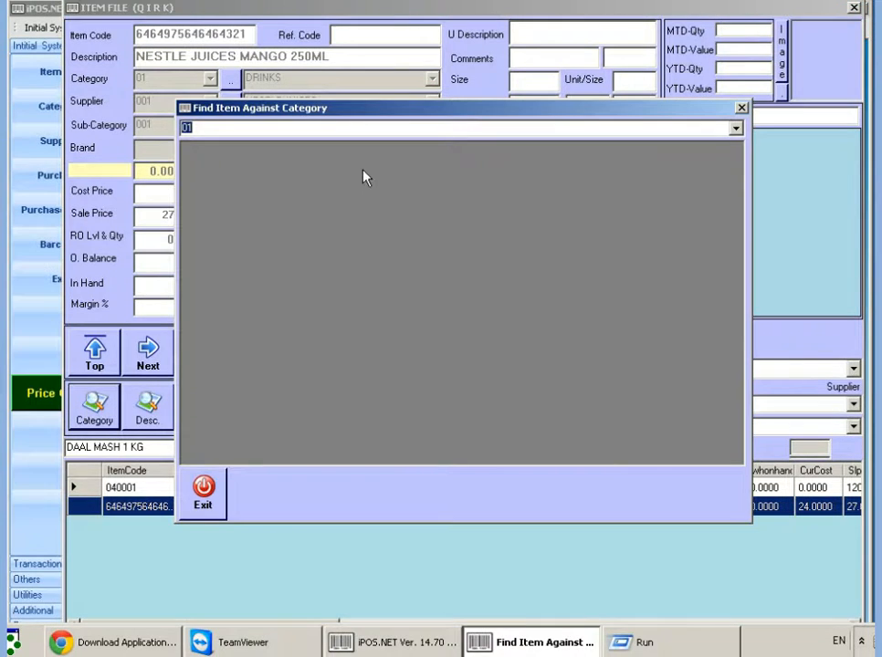
pyautogui.click(735, 129)
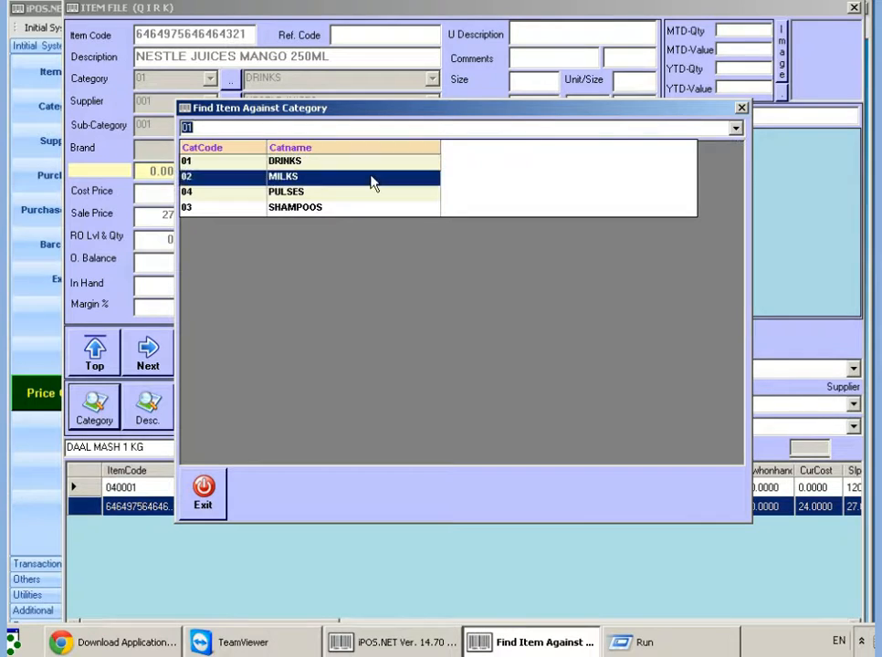
pyautogui.click(292, 194)
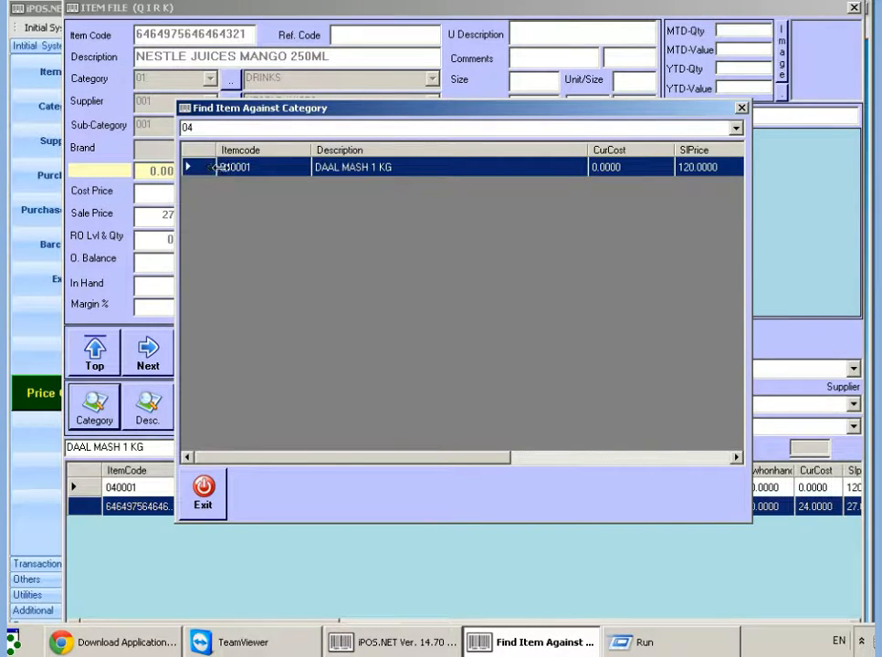
pyautogui.click(215, 494)
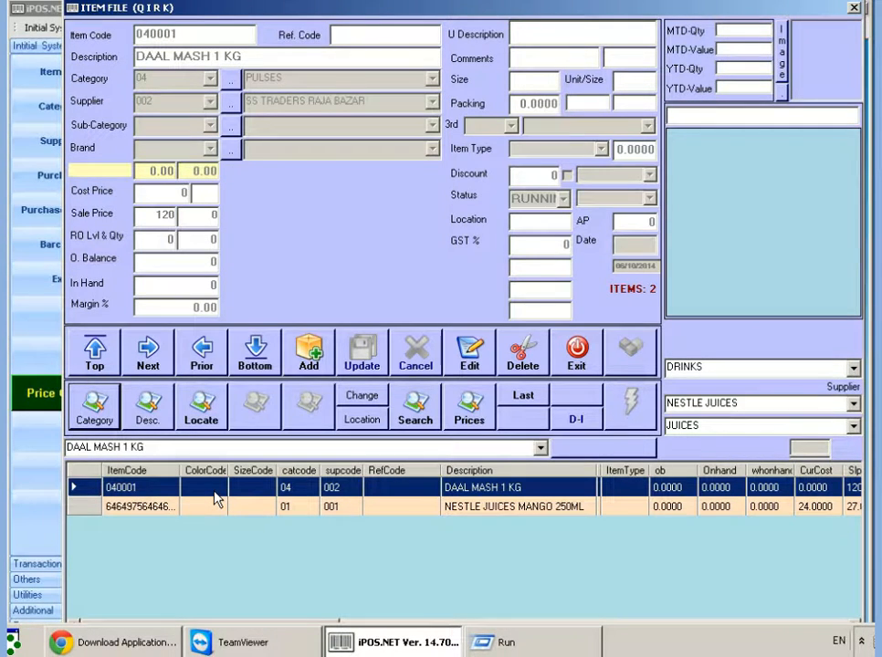
# - Check the last item code for prefix 04, which reports 040001
pyautogui.click(534, 404)
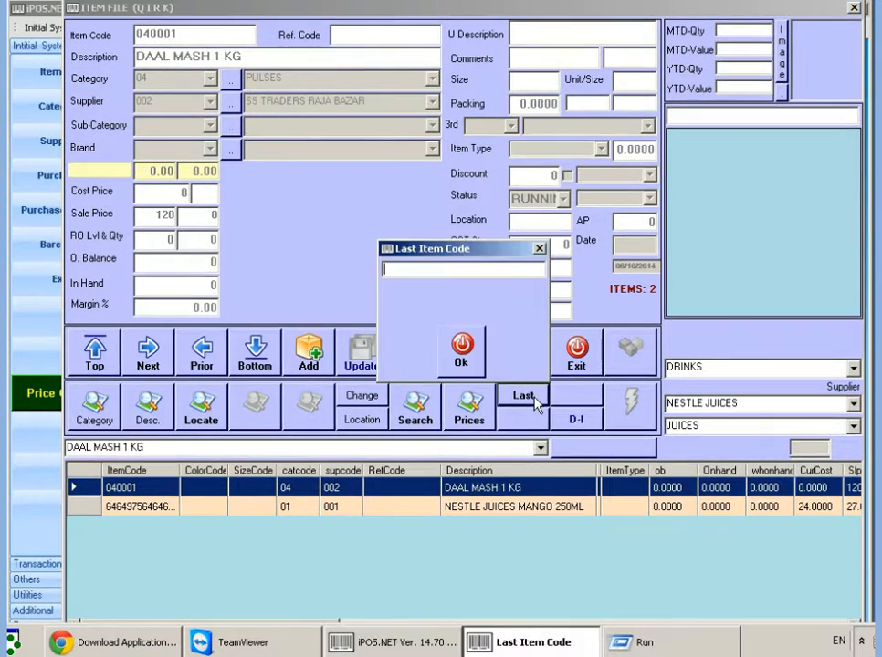
pyautogui.write('04')
pyautogui.press('Return')
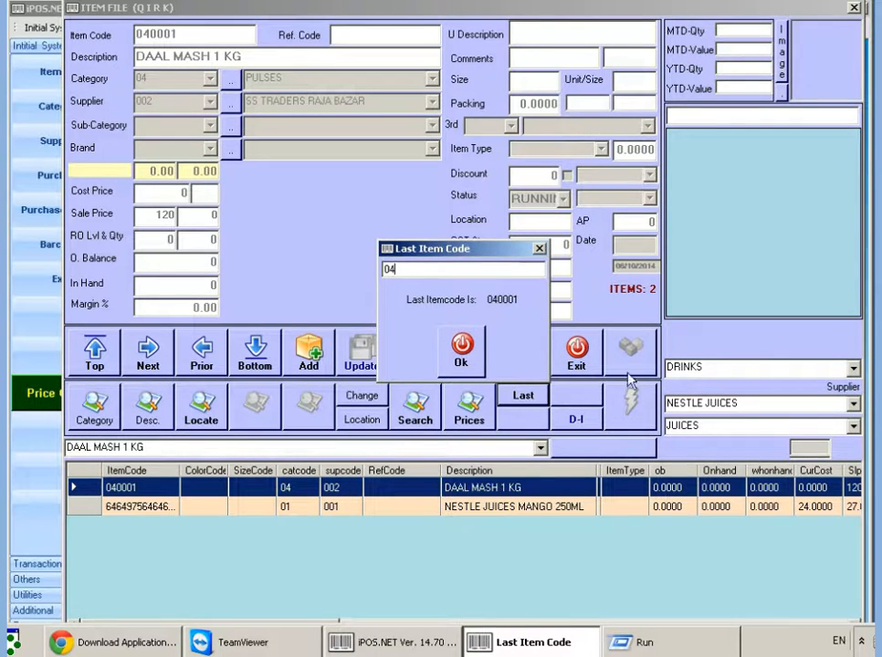